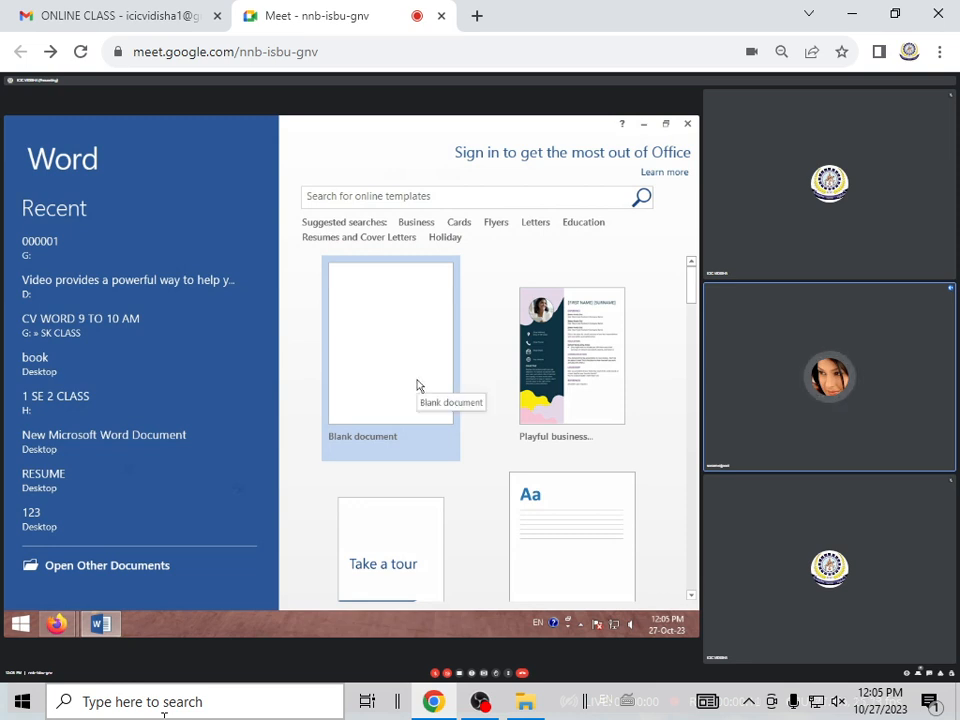
- Create a new blank document and place the text cursor on its first line
left_click(418, 386)
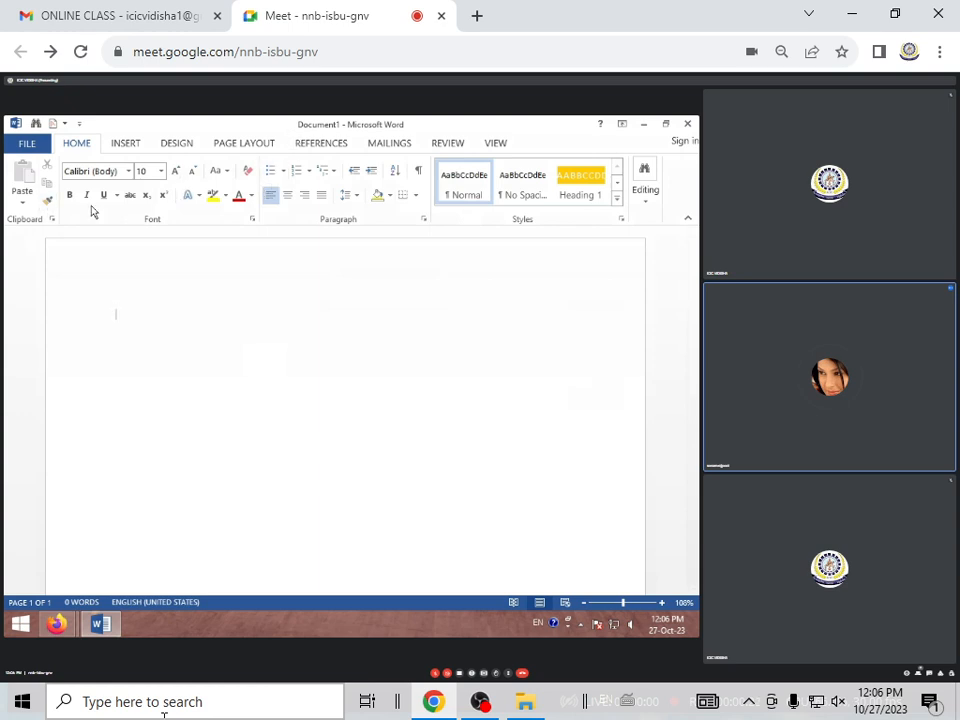
left_click(163, 194)
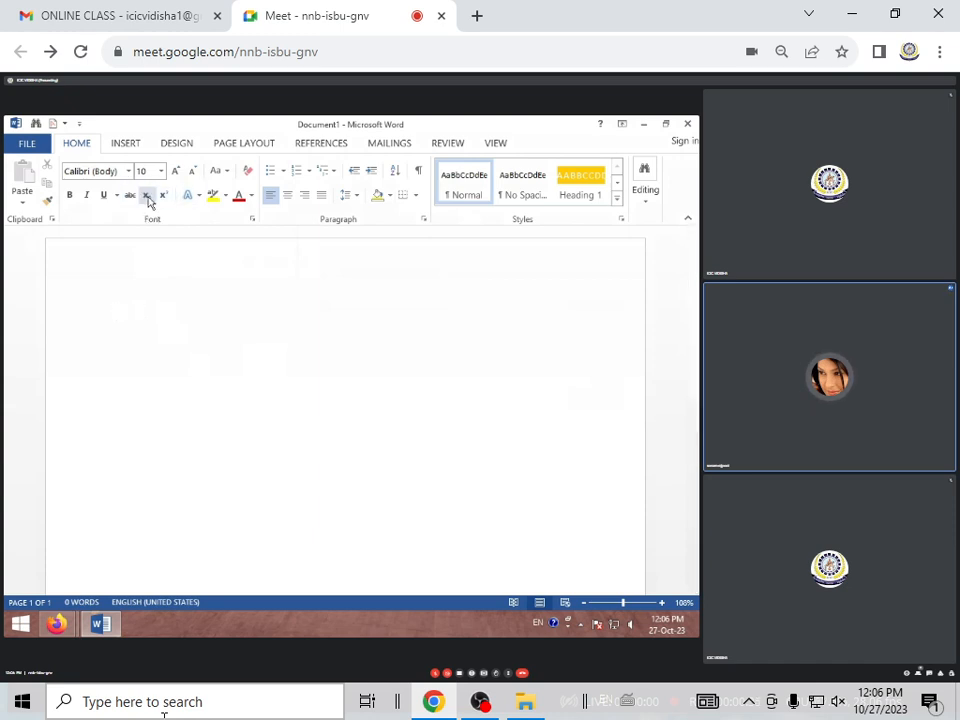
left_click(147, 197)
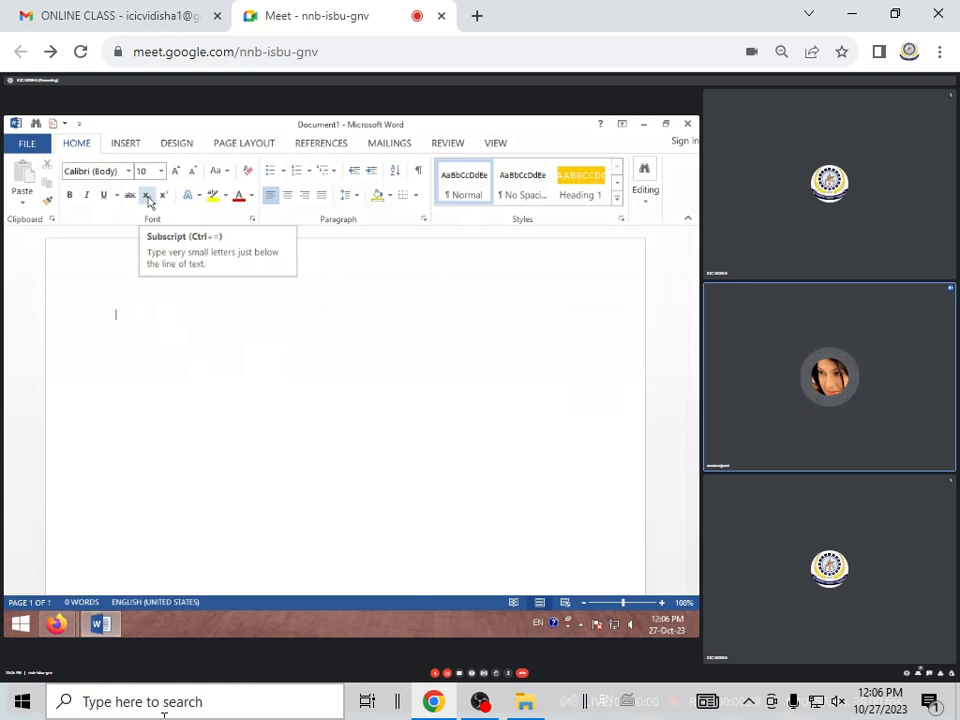
left_click(164, 197)
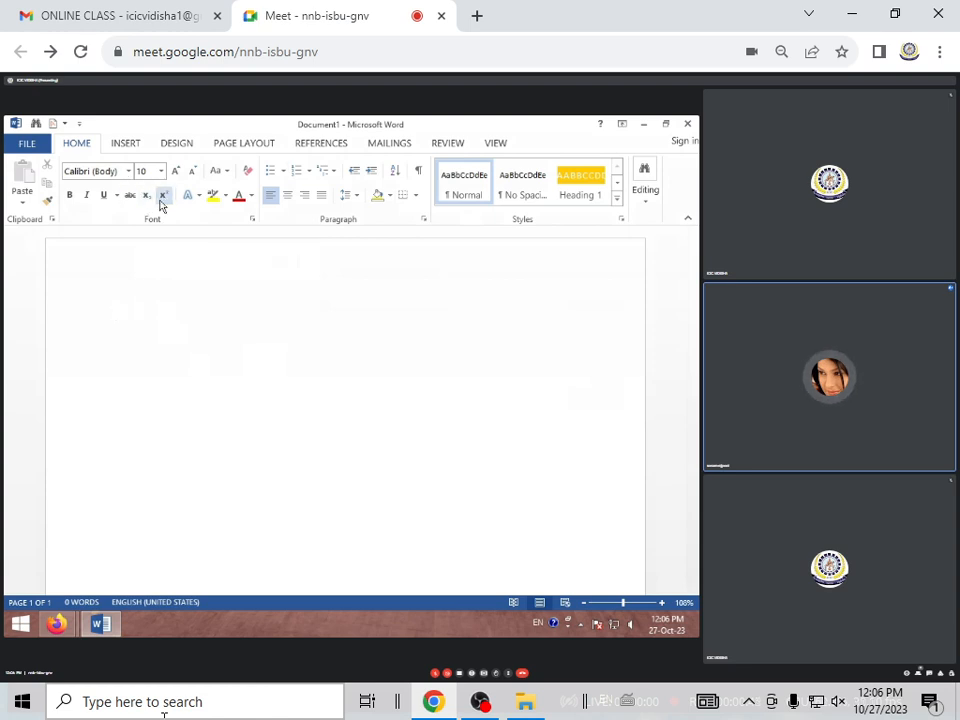
left_click(152, 308)
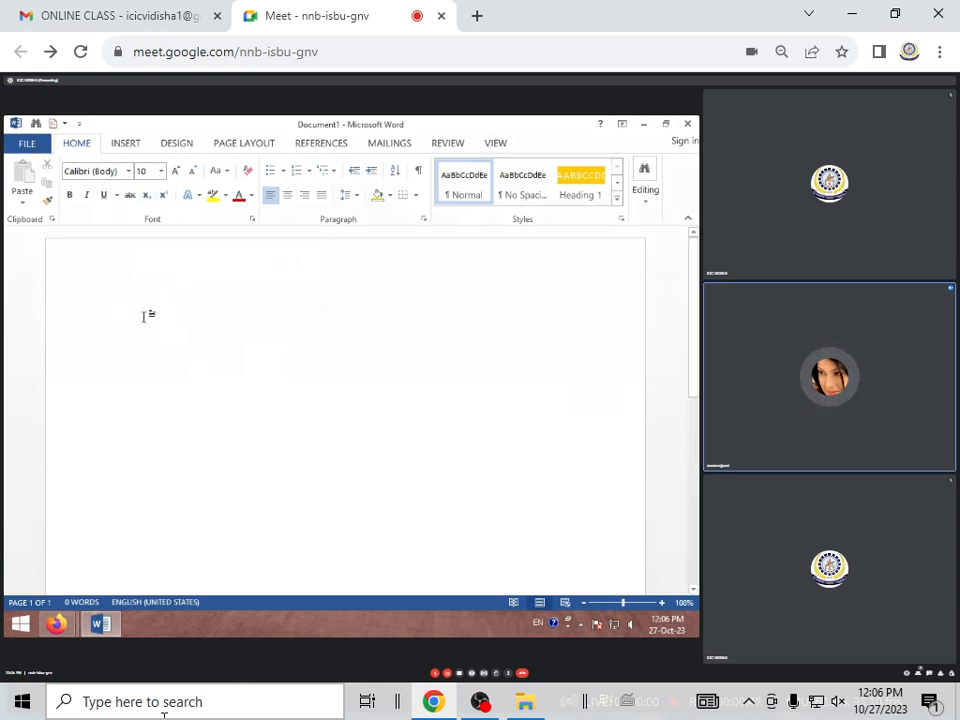
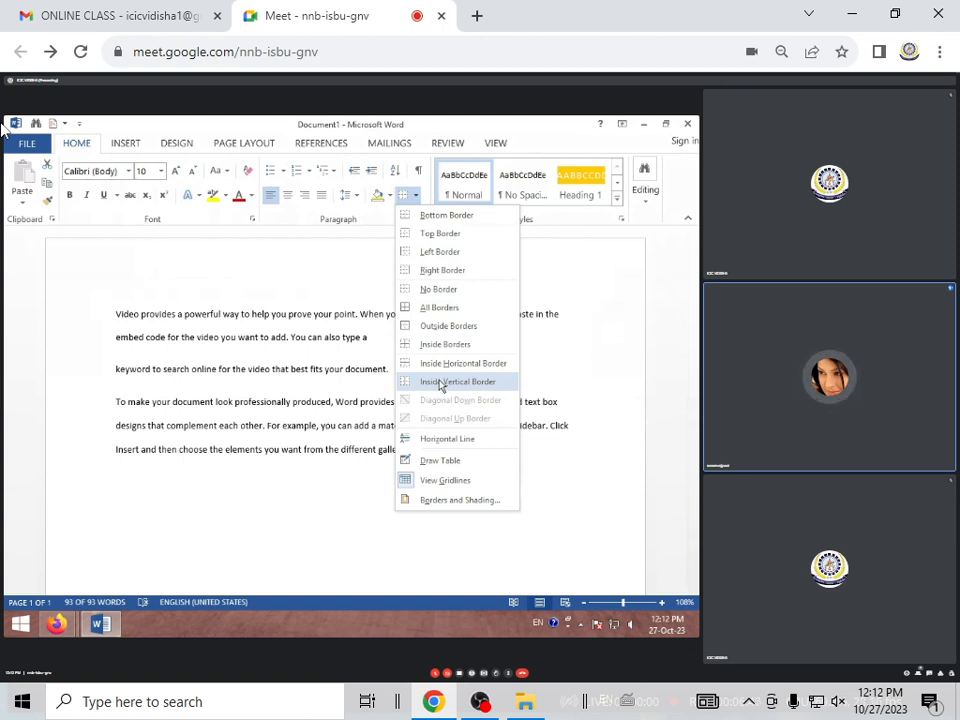
- Try an inside vertical border on the selected text, try inserting a horizontal line over it, and undo the line
left_click(437, 385)
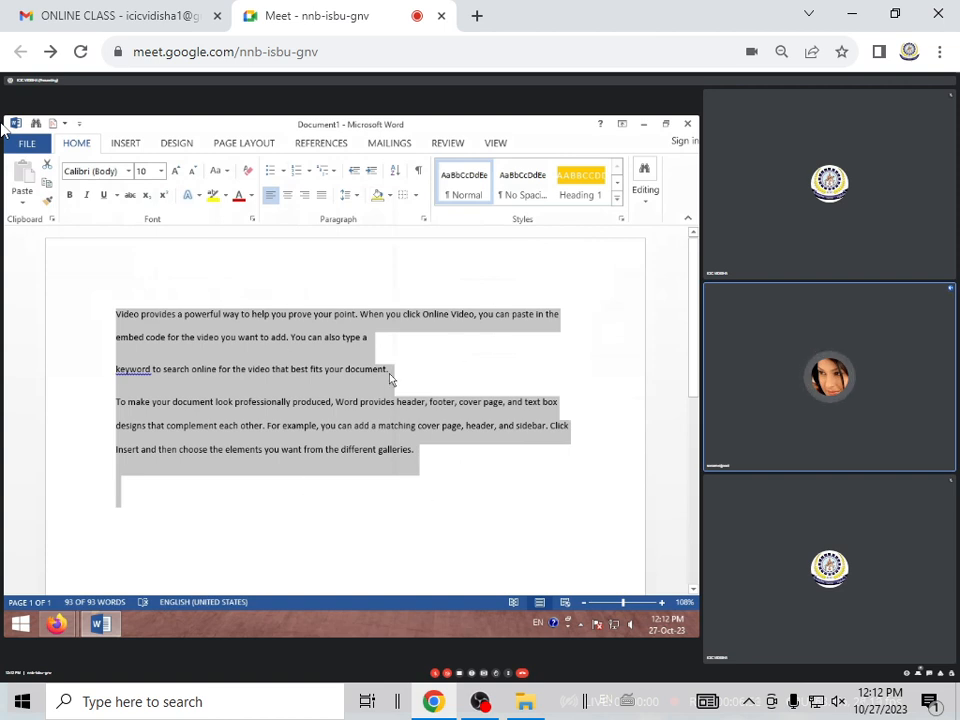
left_click(415, 195)
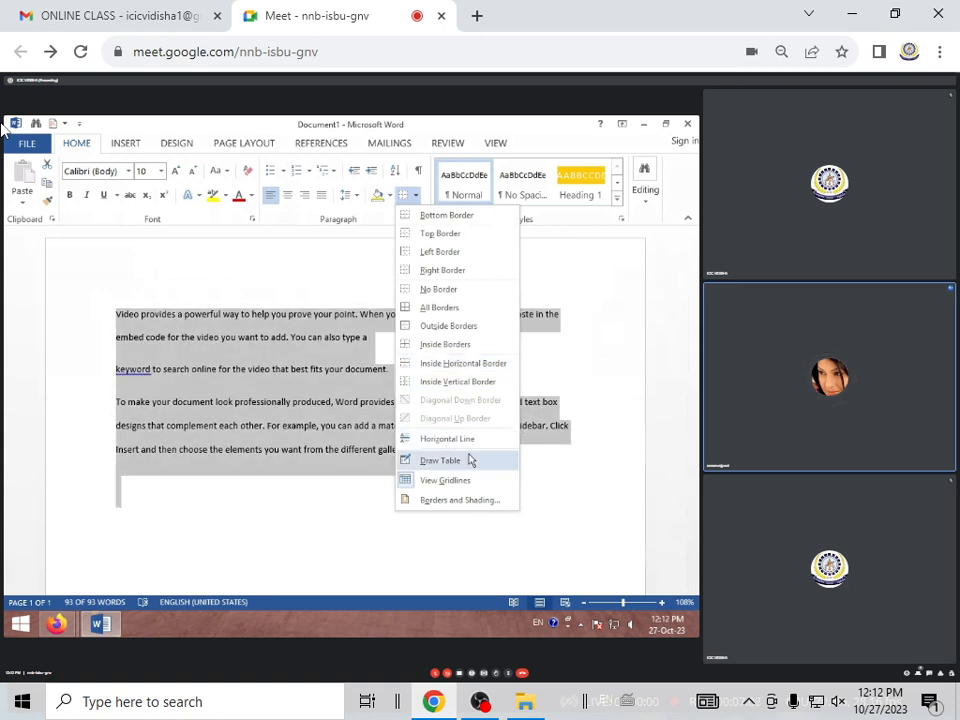
left_click(446, 442)
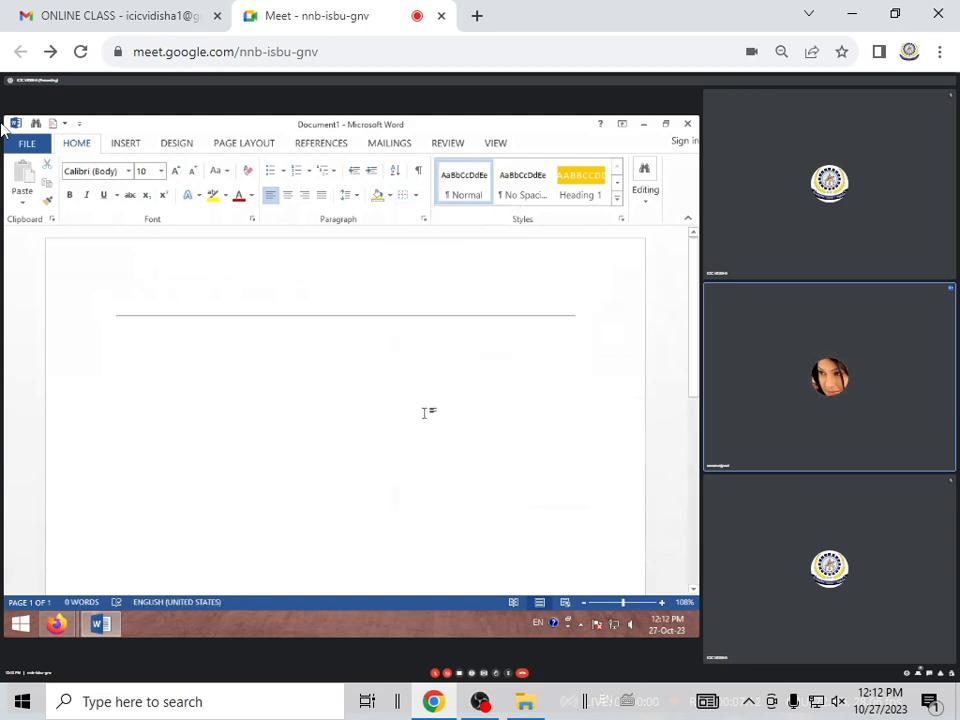
key("ctrl+z")
- Insert a horizontal line on the empty line below the last paragraph
left_click(407, 477)
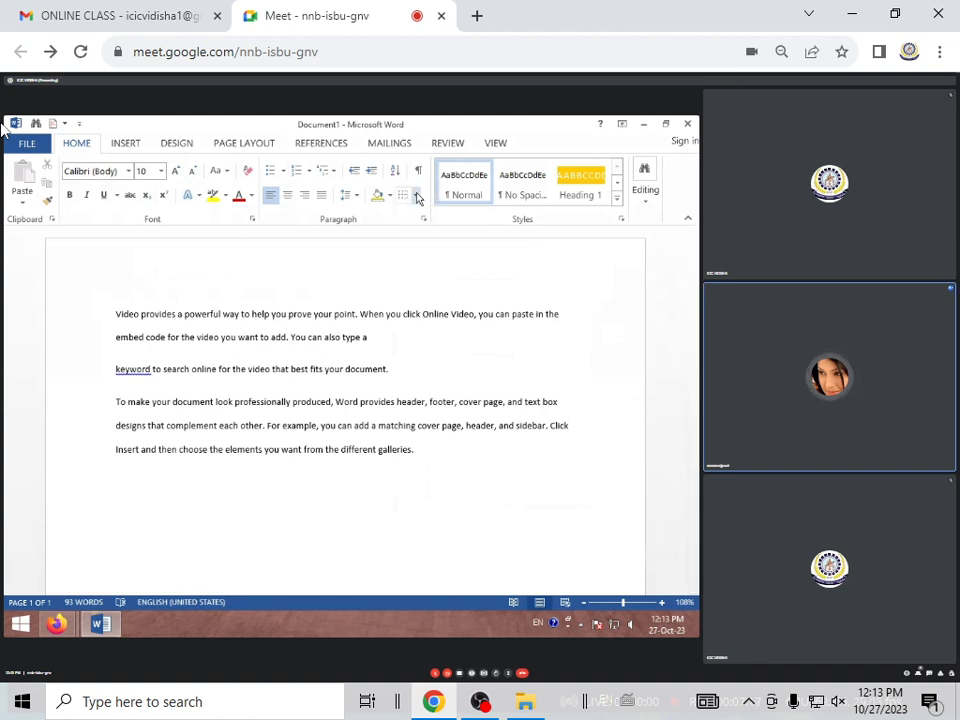
left_click(415, 195)
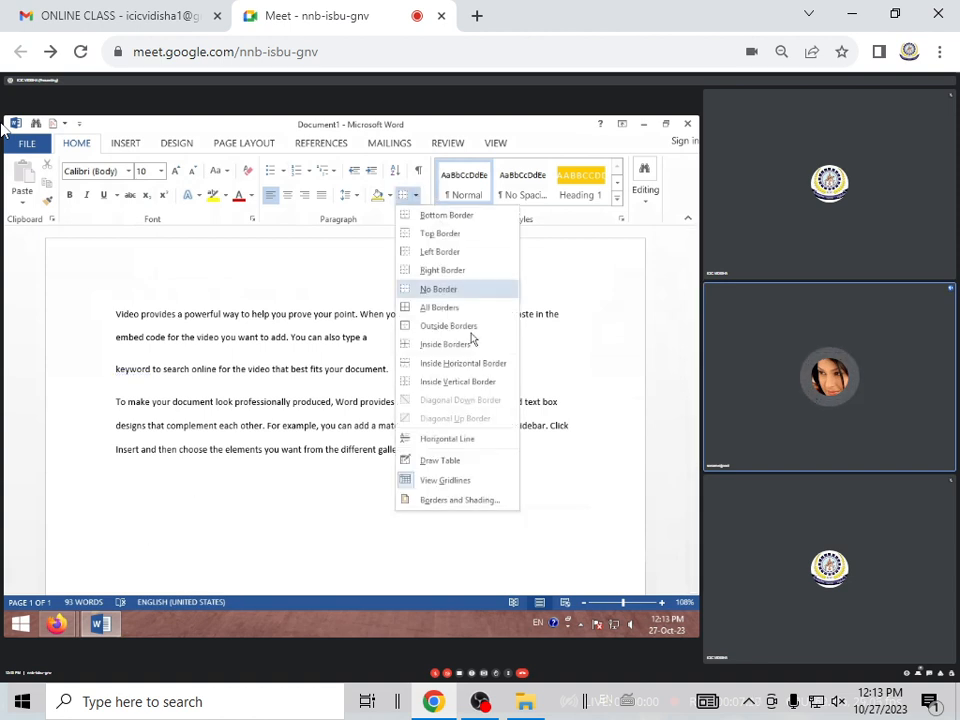
left_click(458, 438)
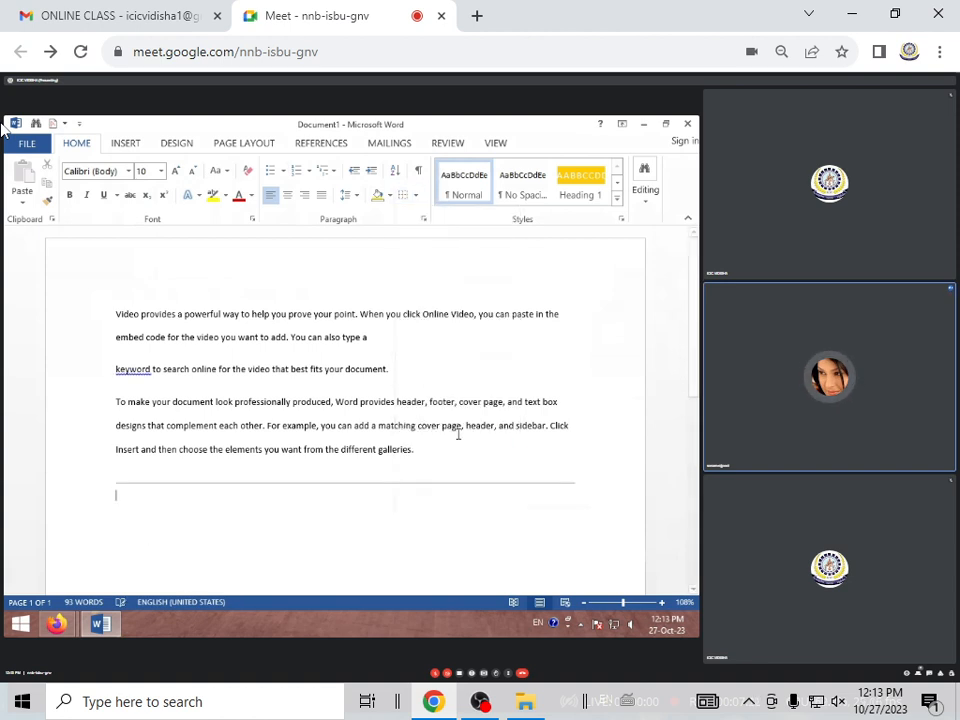
- Resize the horizontal line below the text to about four fifths of the text width and reduce its height to a thin line
left_click(216, 484)
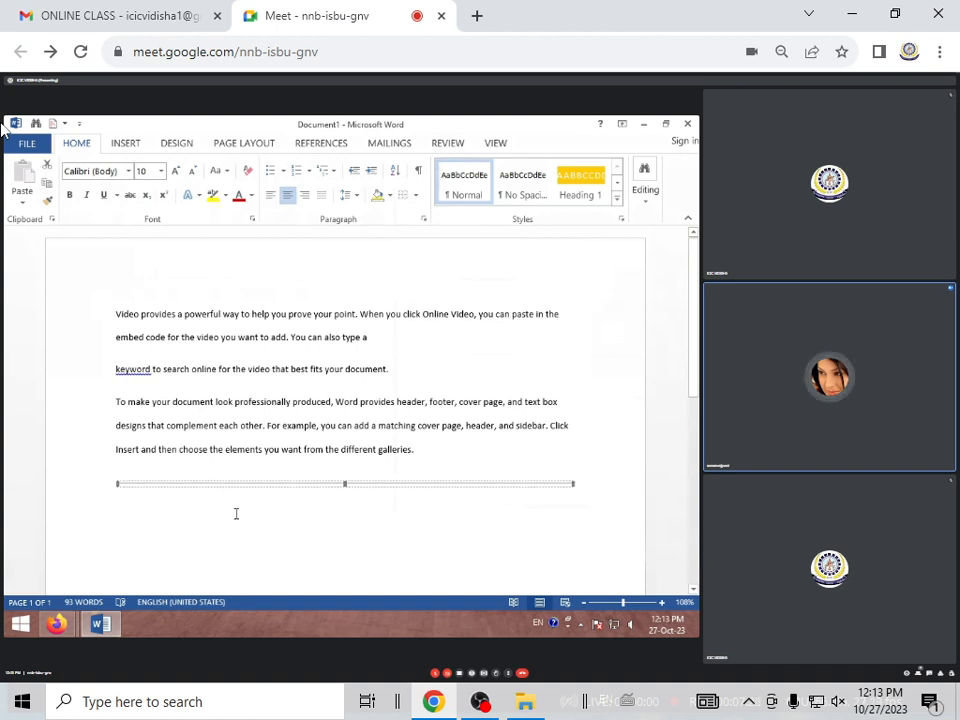
left_click(237, 514)
left_click(279, 484)
left_click_drag(571, 484, 309, 502)
left_click(310, 492)
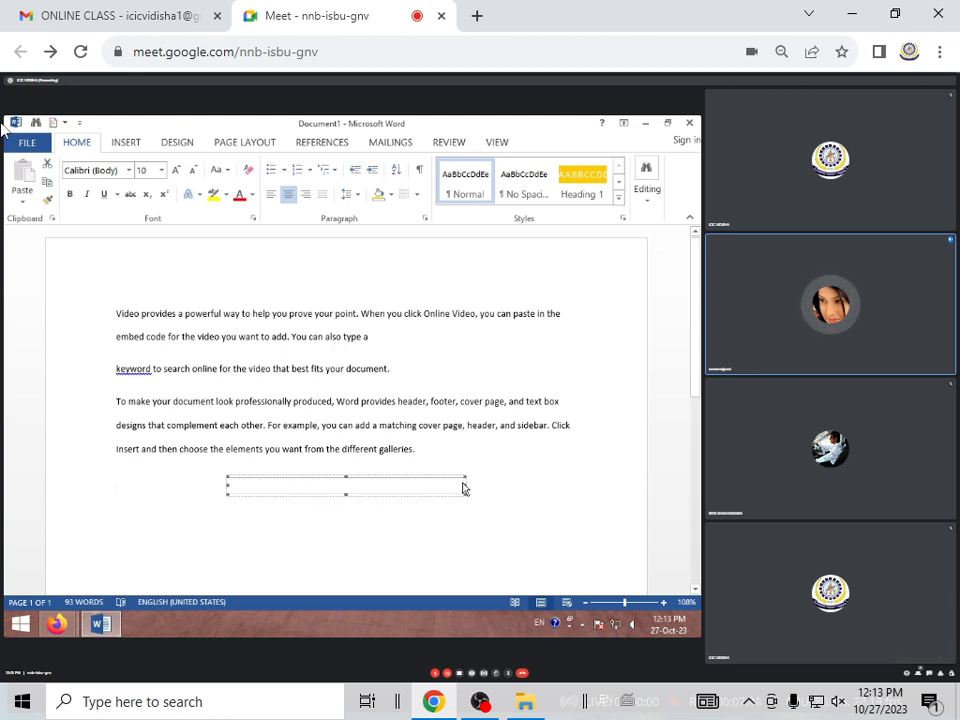
left_click_drag(464, 484, 604, 486)
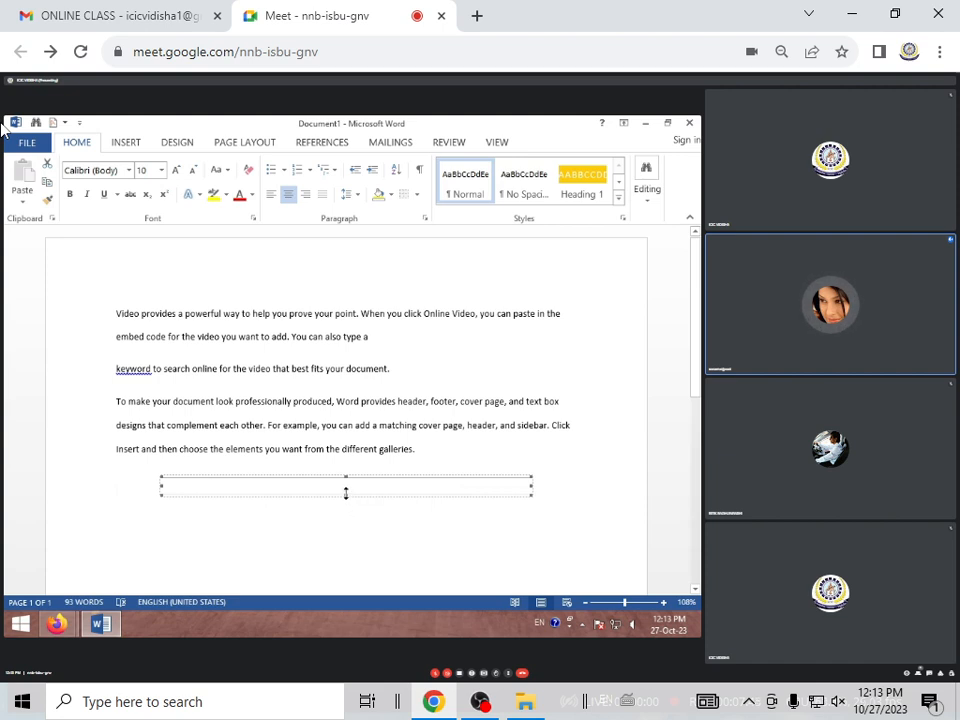
left_click_drag(345, 493, 344, 476)
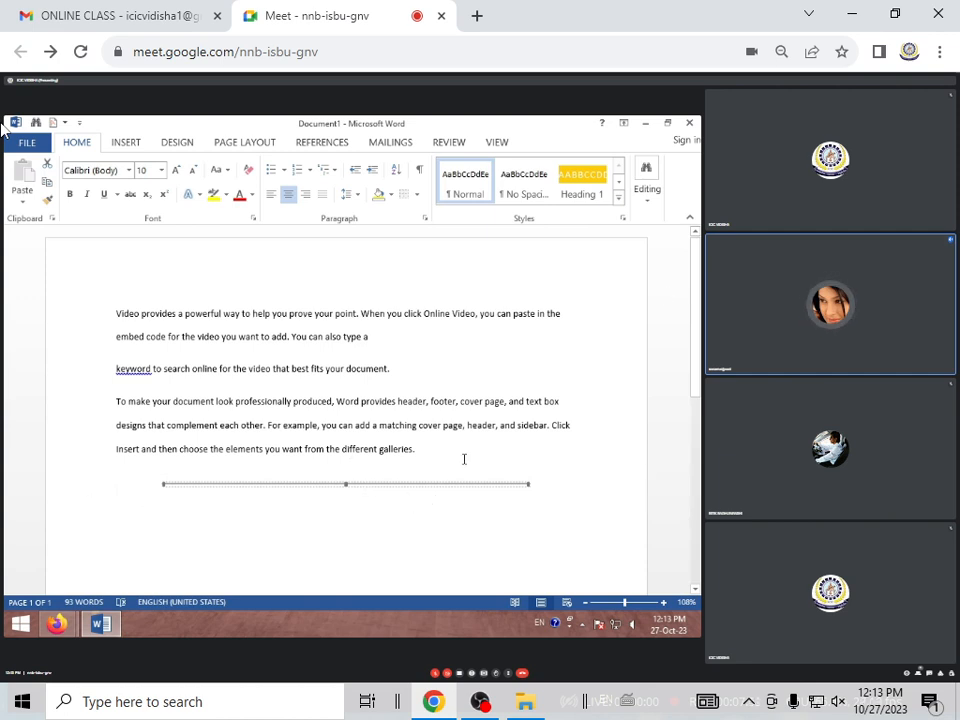
left_click(381, 476)
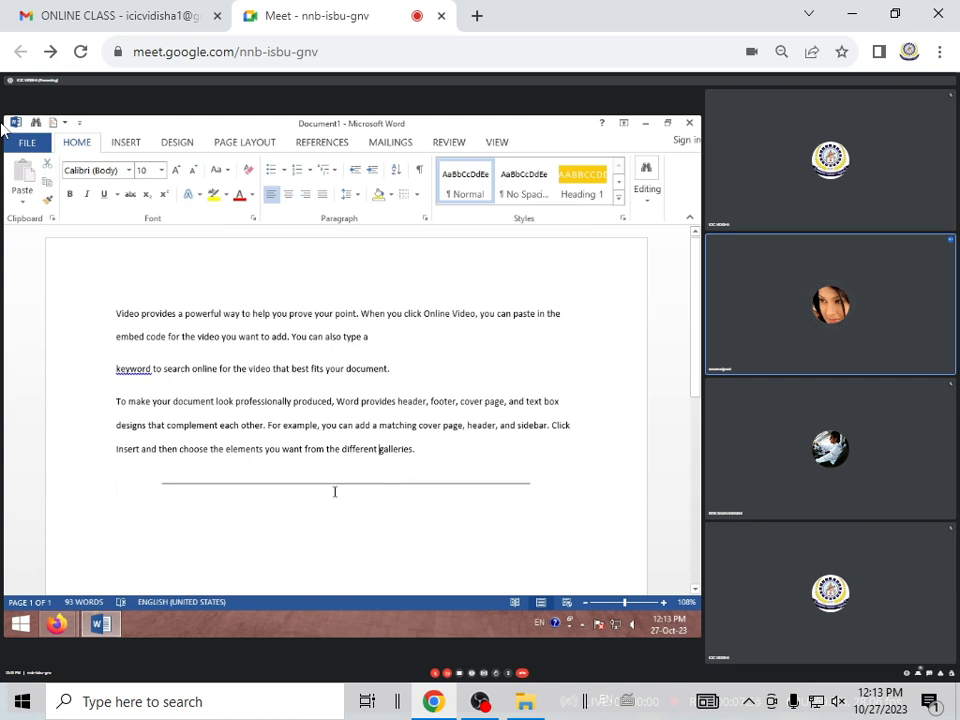
- Select the horizontal line and turn off View Gridlines in the border options
left_click(335, 484)
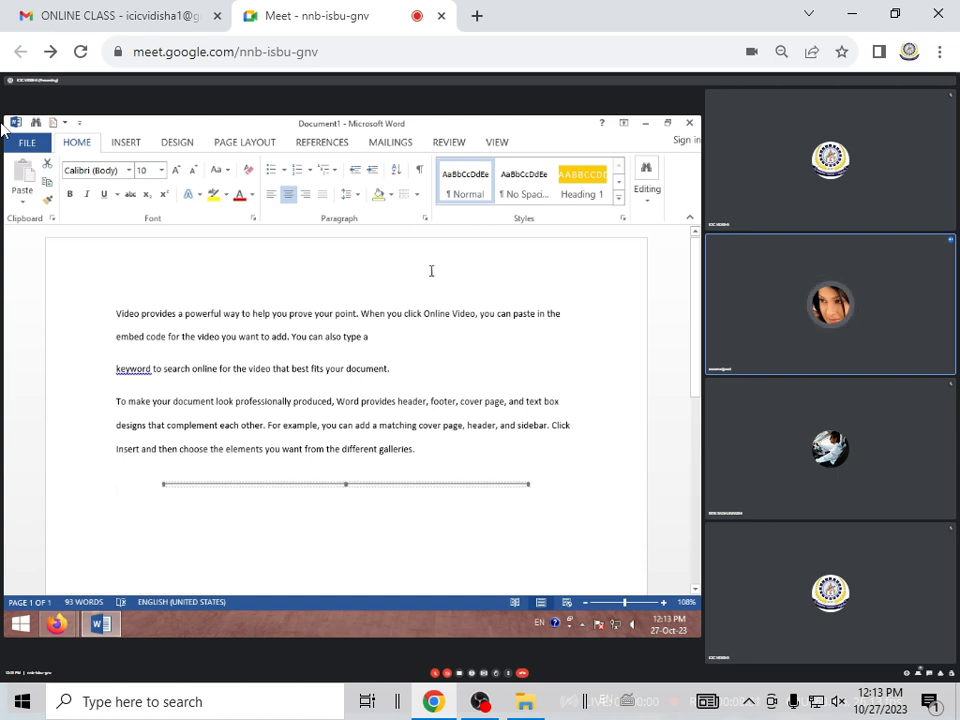
left_click(417, 194)
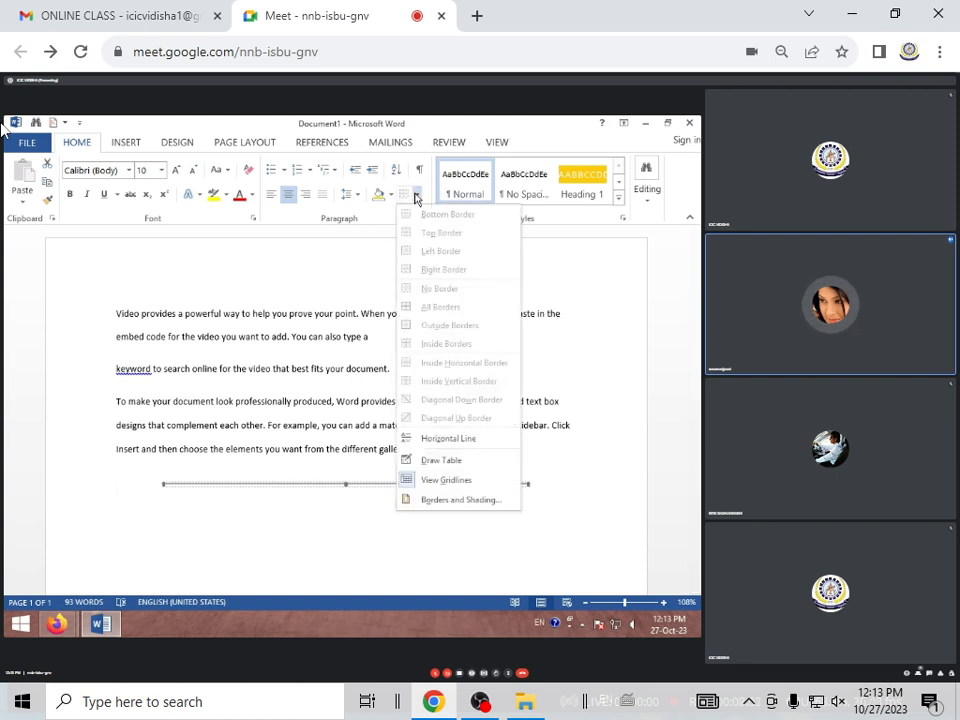
left_click(457, 484)
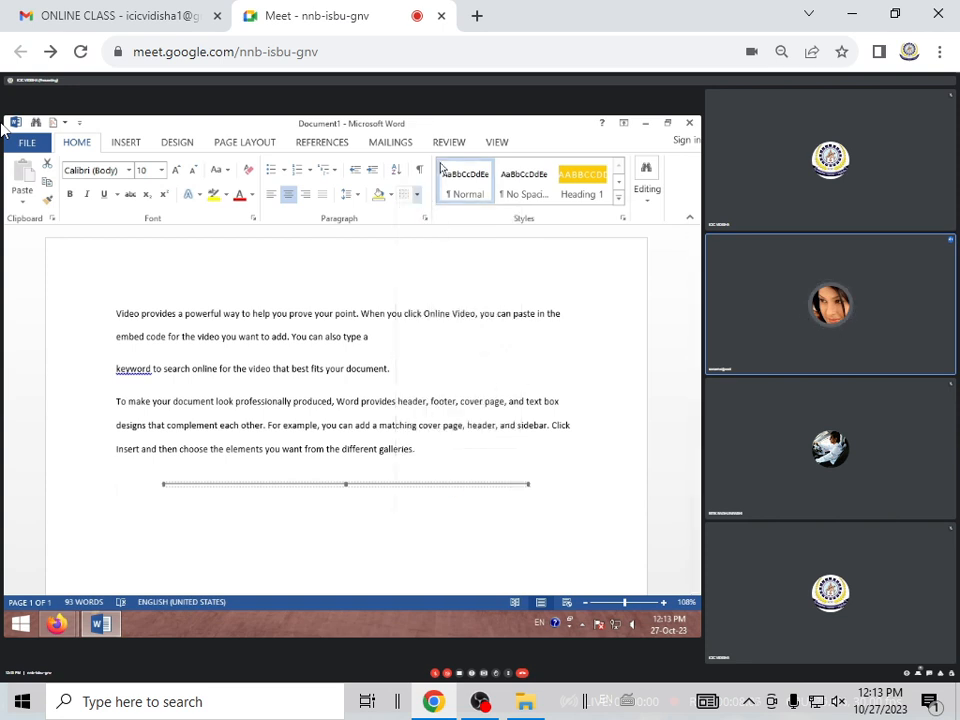
- Show the page gridlines and look over the grid down to the end of the page and back
left_click(498, 143)
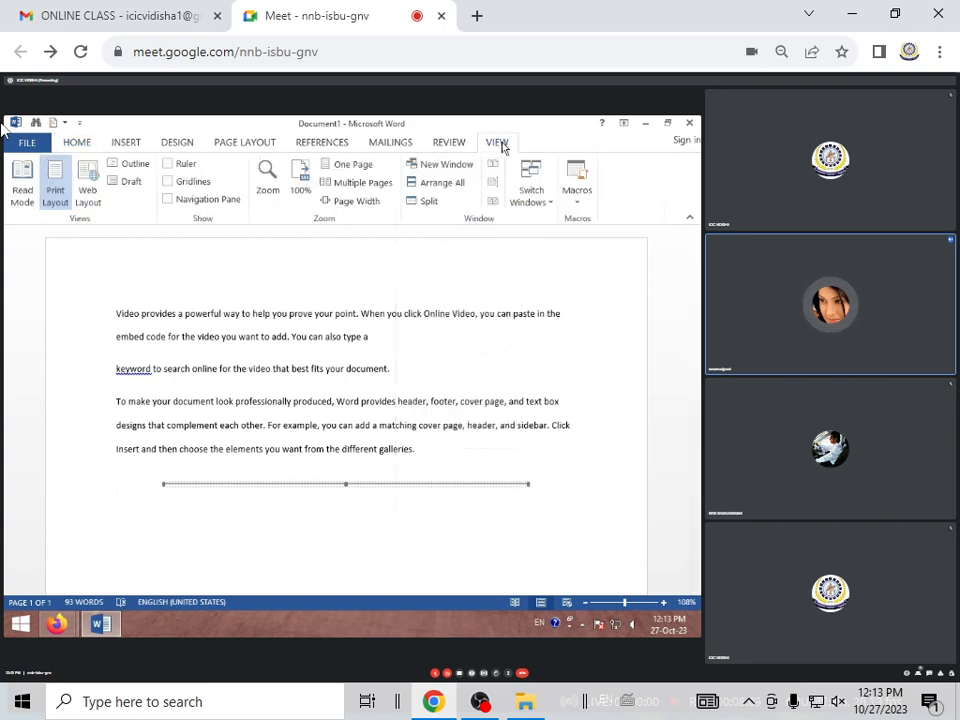
left_click(200, 186)
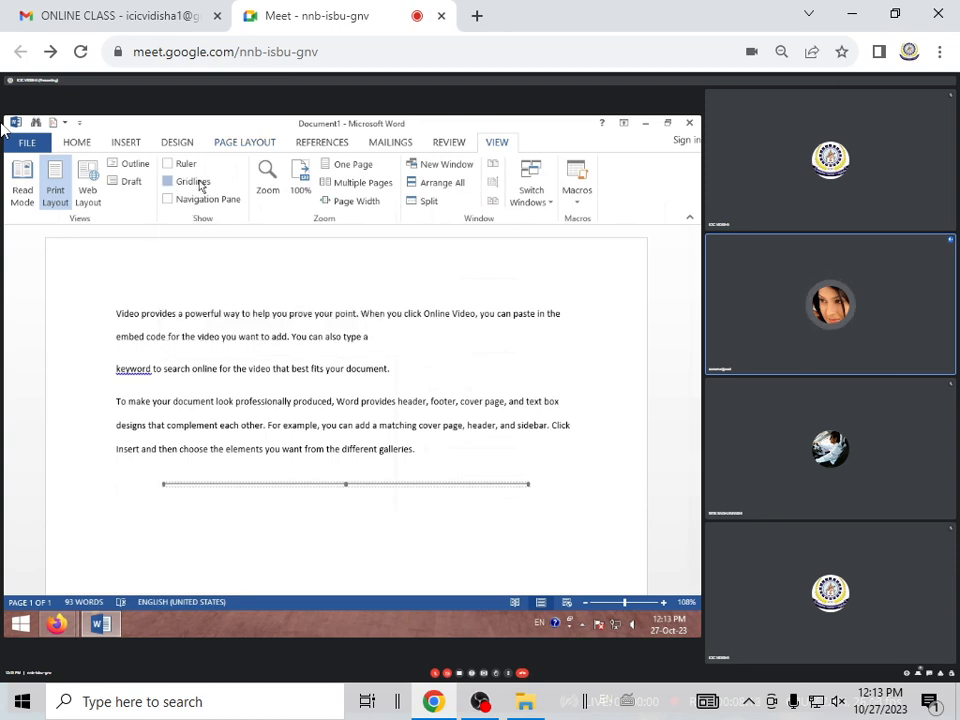
scroll(296, 453, "down", 4)
scroll(296, 453, "down", 3)
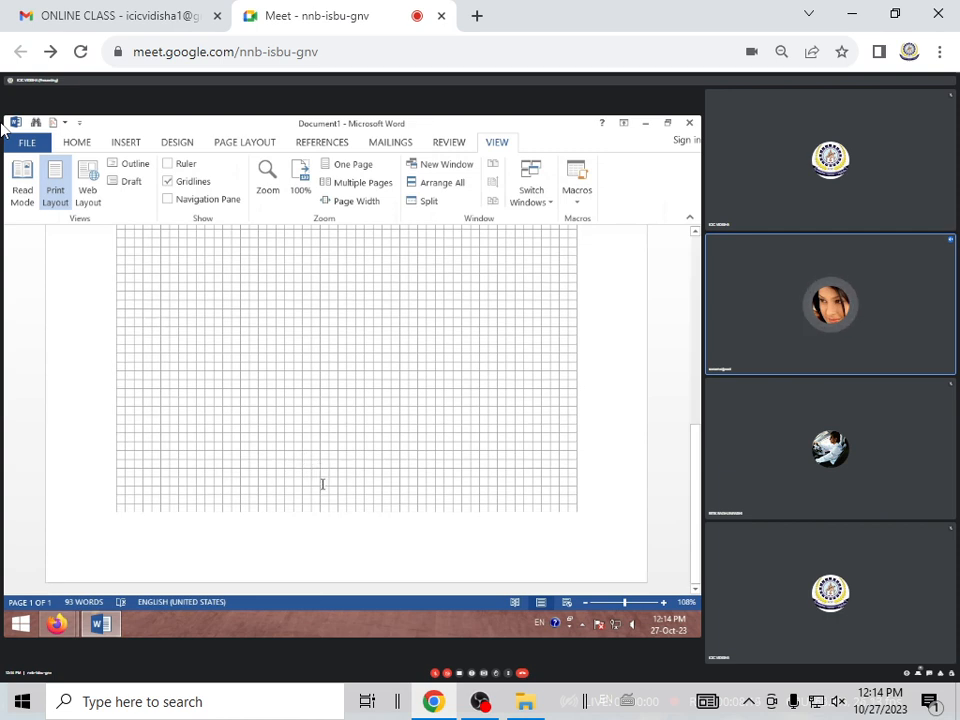
scroll(322, 484, "up", 2)
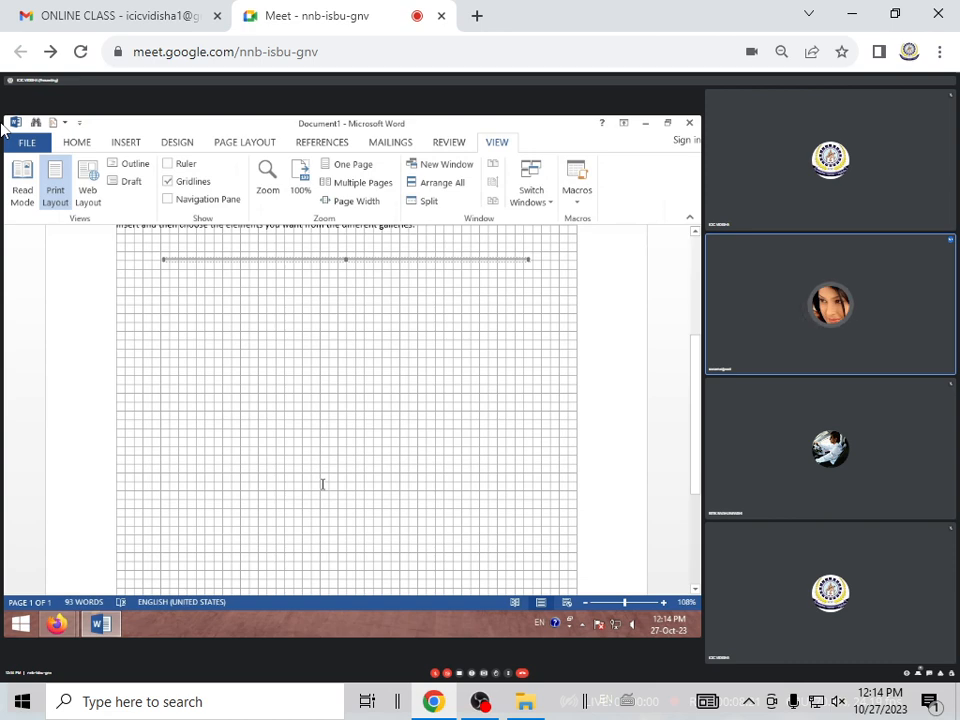
scroll(322, 484, "up", 4)
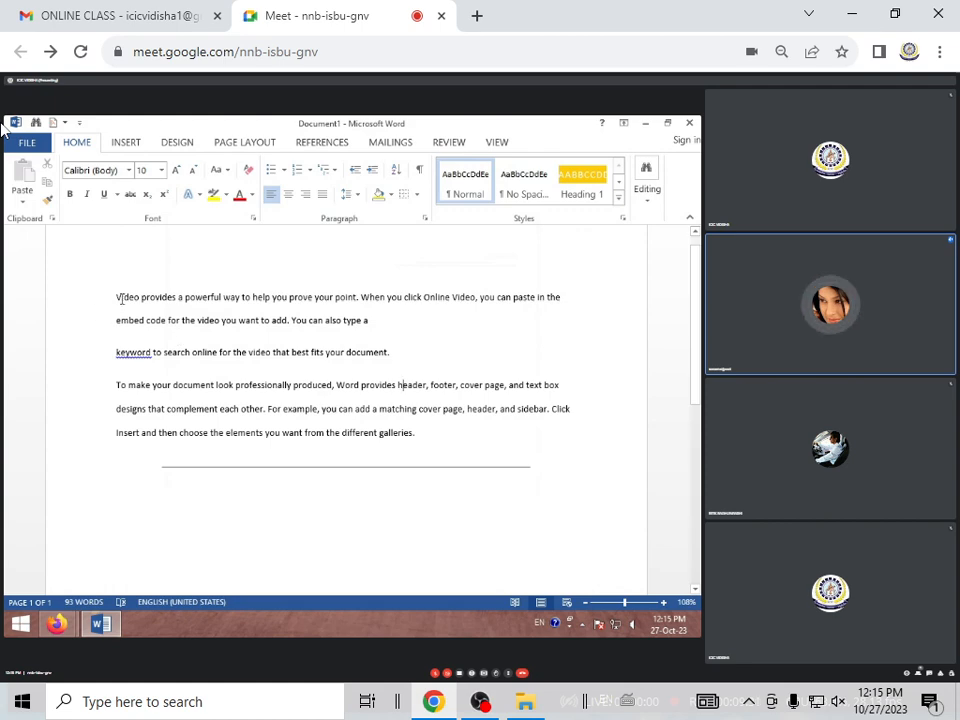
- For the whole selected document text, choose a ¾ pt box border with the second-to-last line style in Automatic color
left_click(416, 194)
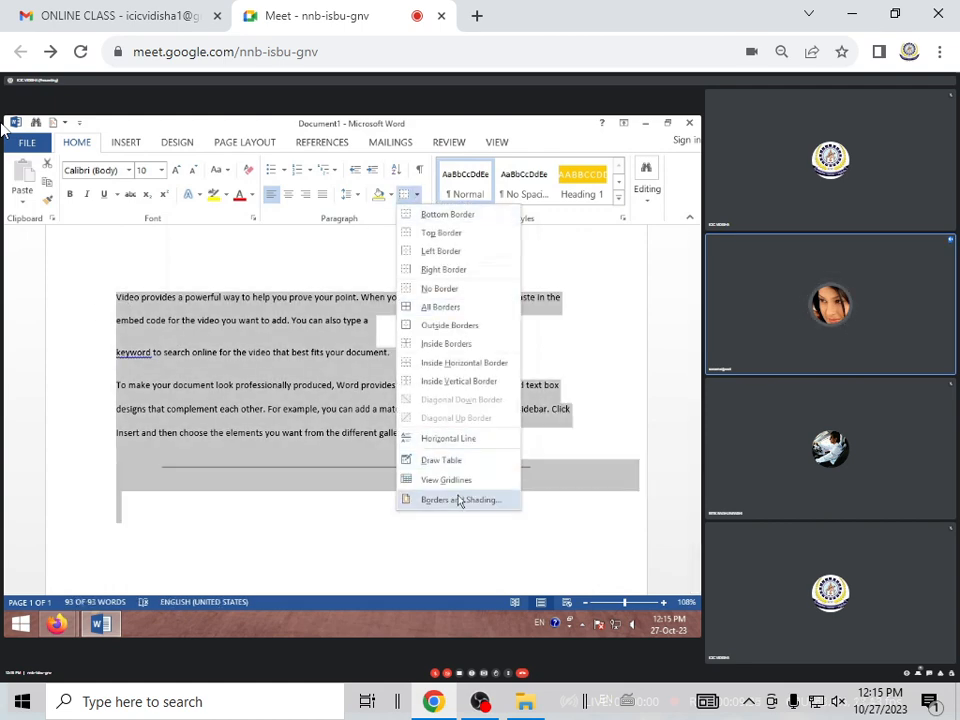
left_click(460, 500)
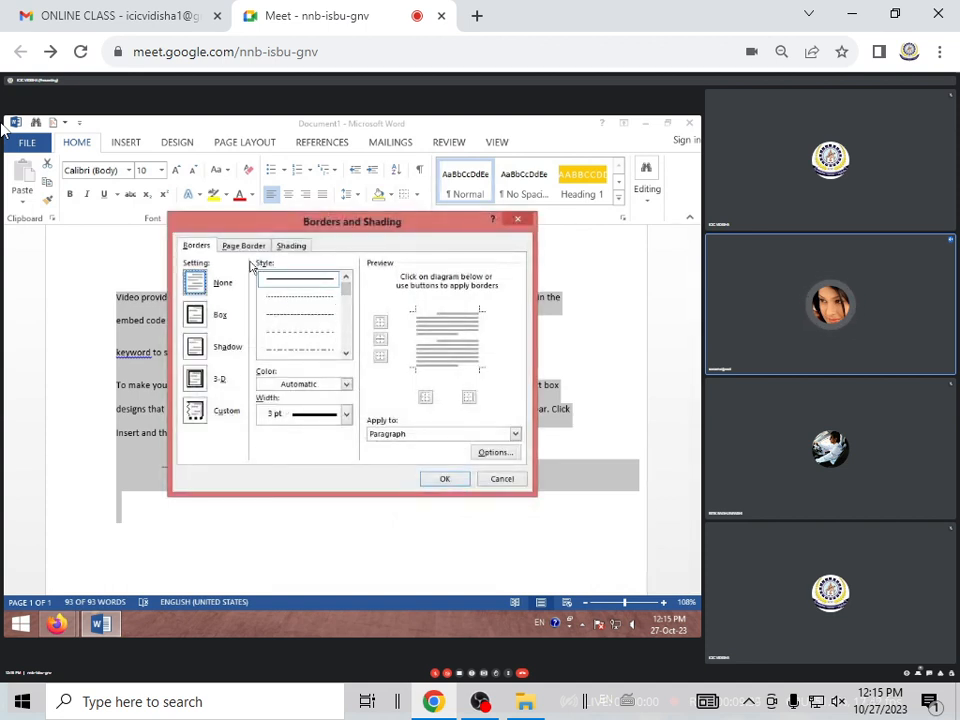
left_click(348, 327)
scroll(330, 340, "down", 2)
left_click(320, 339)
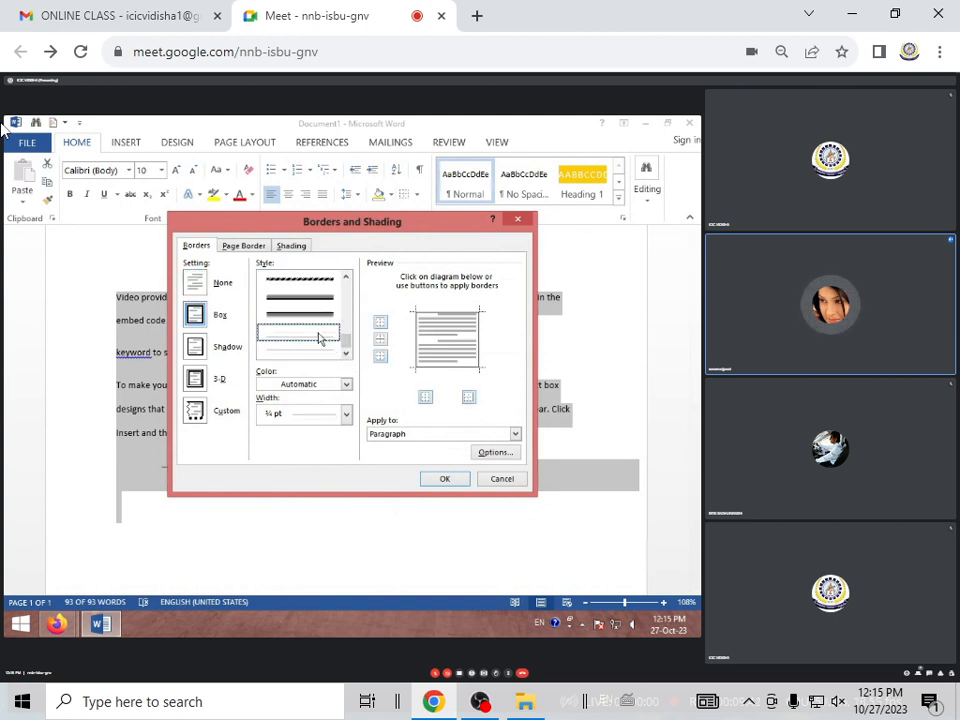
scroll(320, 333, "down", 1)
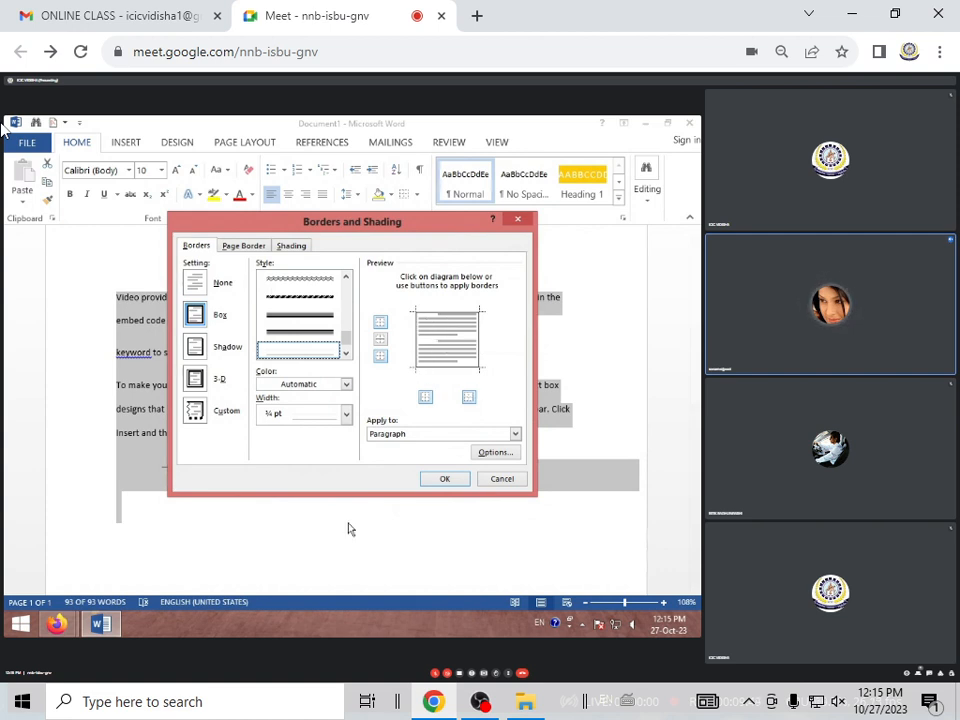
- Remove the top edge from the paragraph border and apply the border to the selected text
left_click(443, 314)
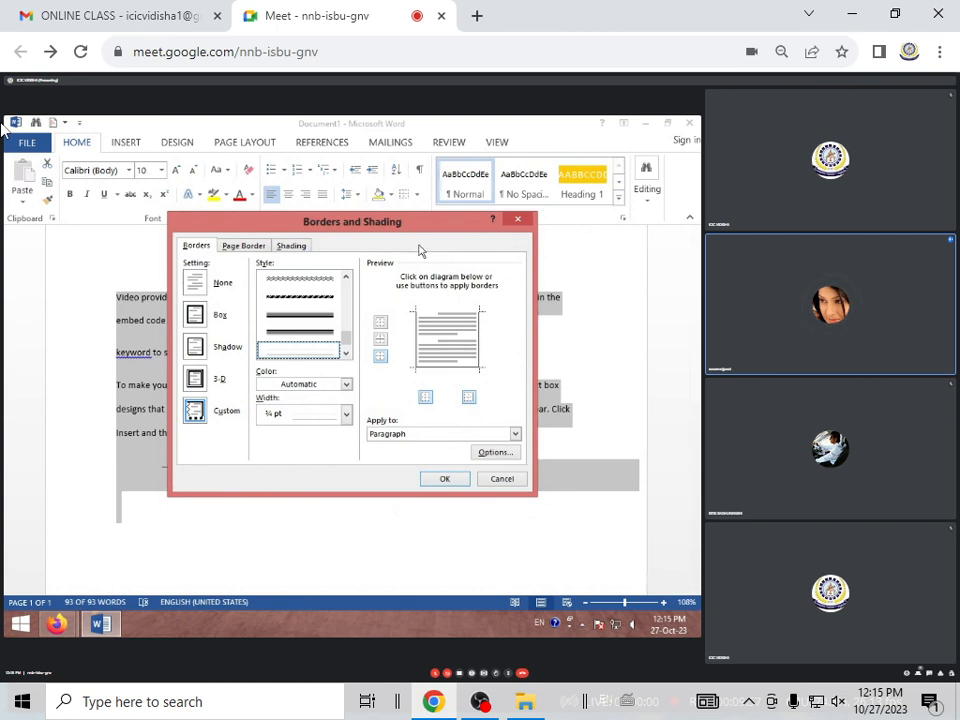
left_click_drag(368, 228, 338, 332)
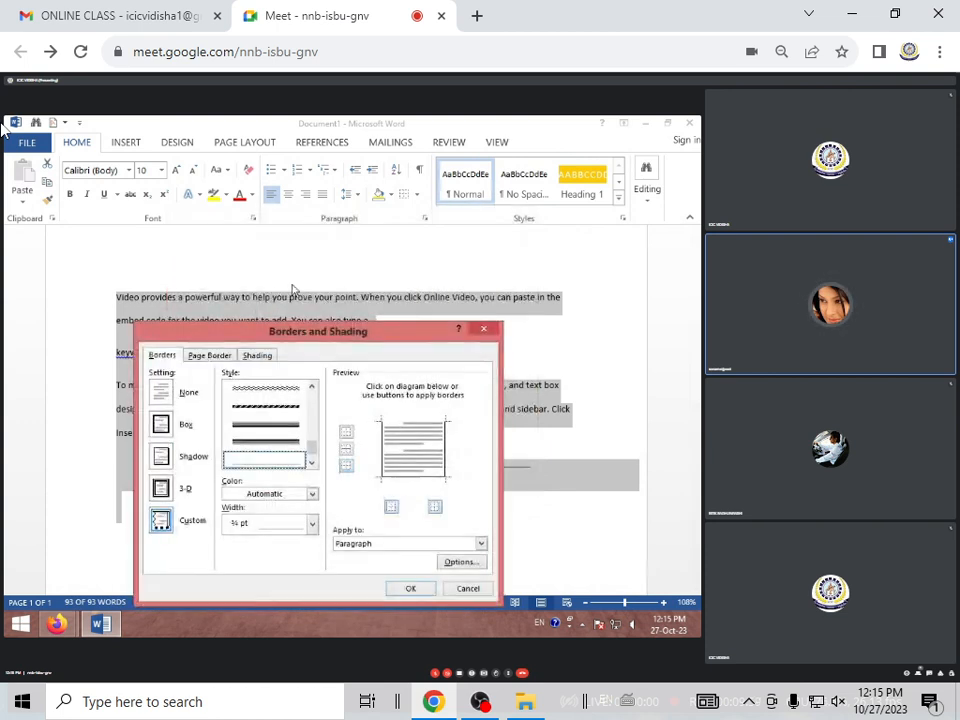
left_click(407, 588)
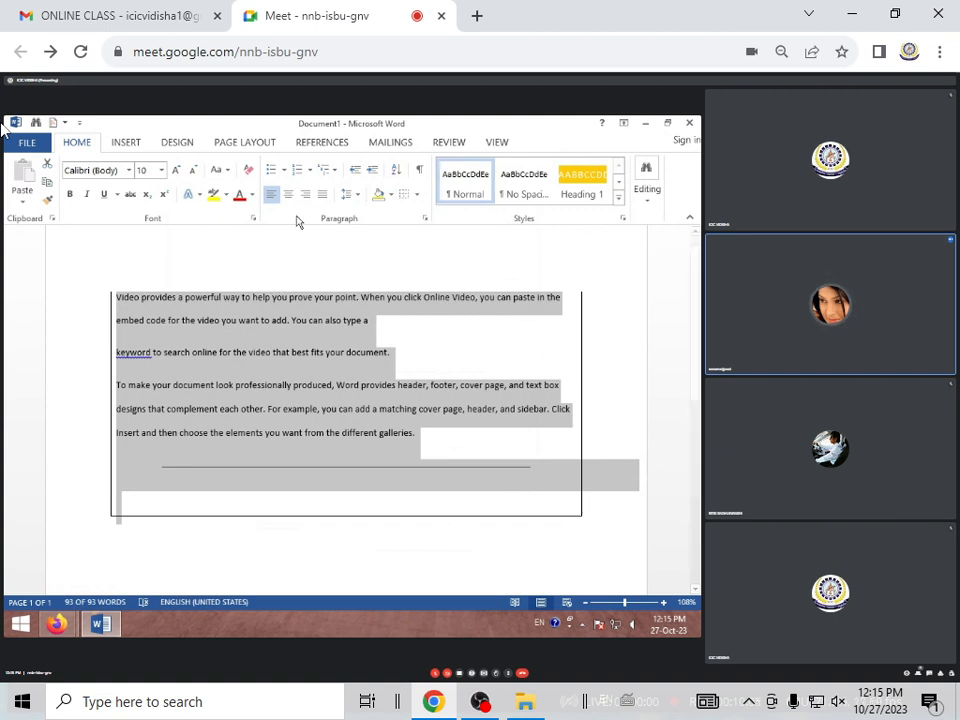
- Toggle the side edges of the paragraph border in the preview, and apply the Box setting to the selected text
left_click(418, 196)
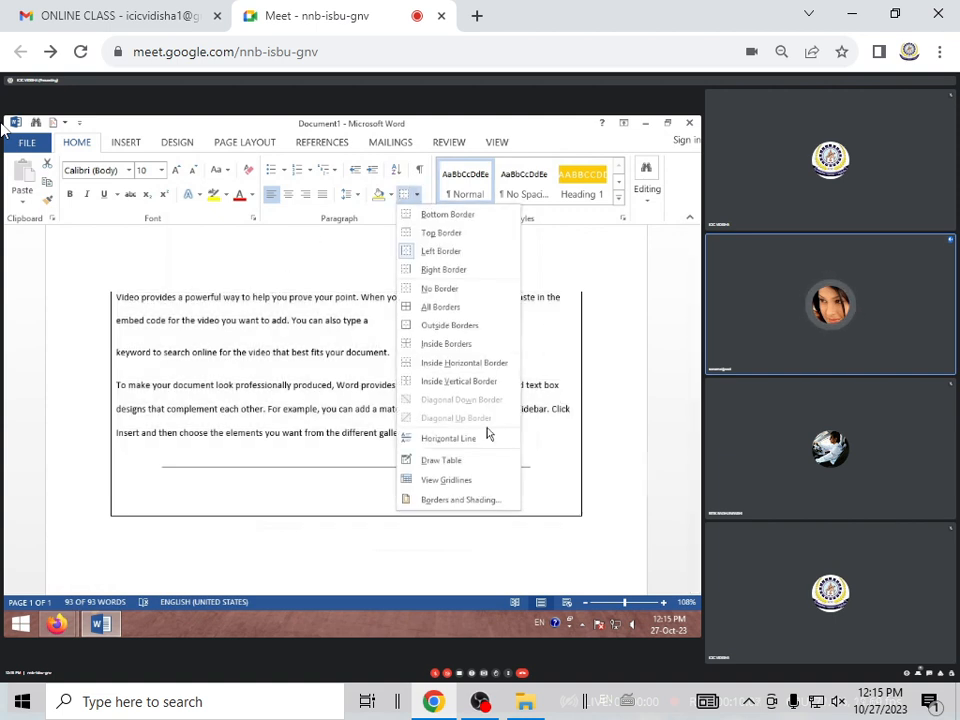
left_click(460, 500)
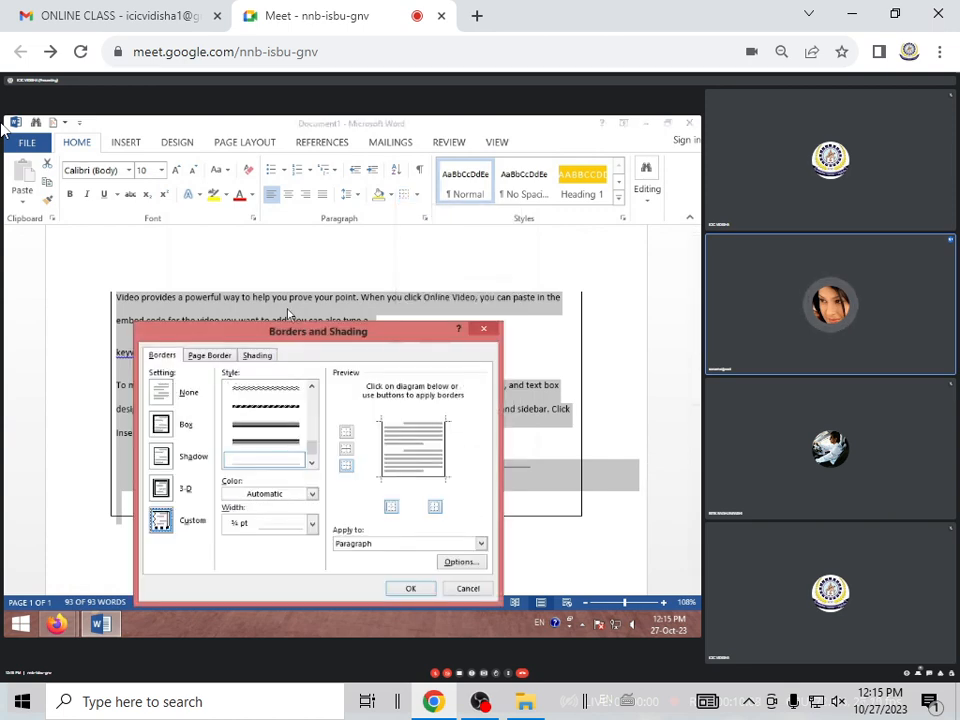
left_click_drag(305, 336, 318, 186)
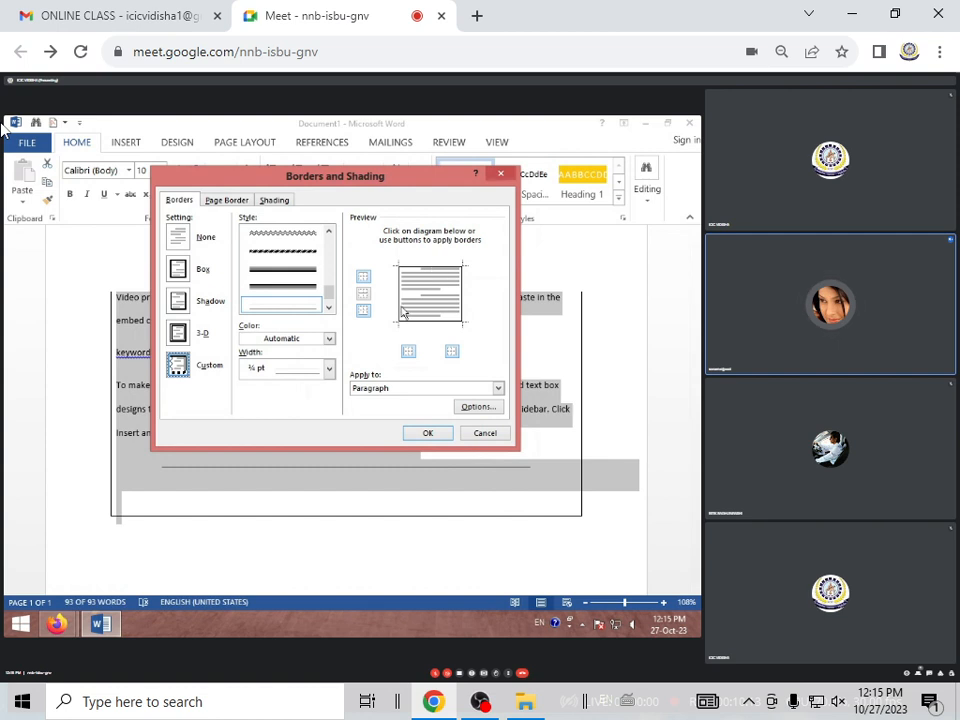
left_click(464, 299)
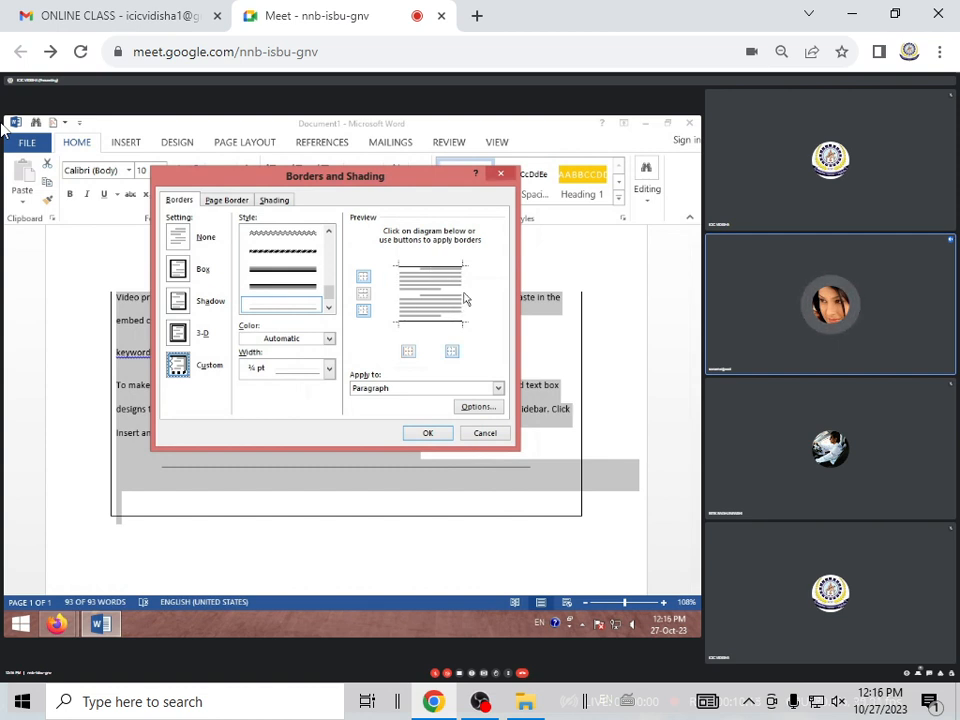
left_click(464, 291)
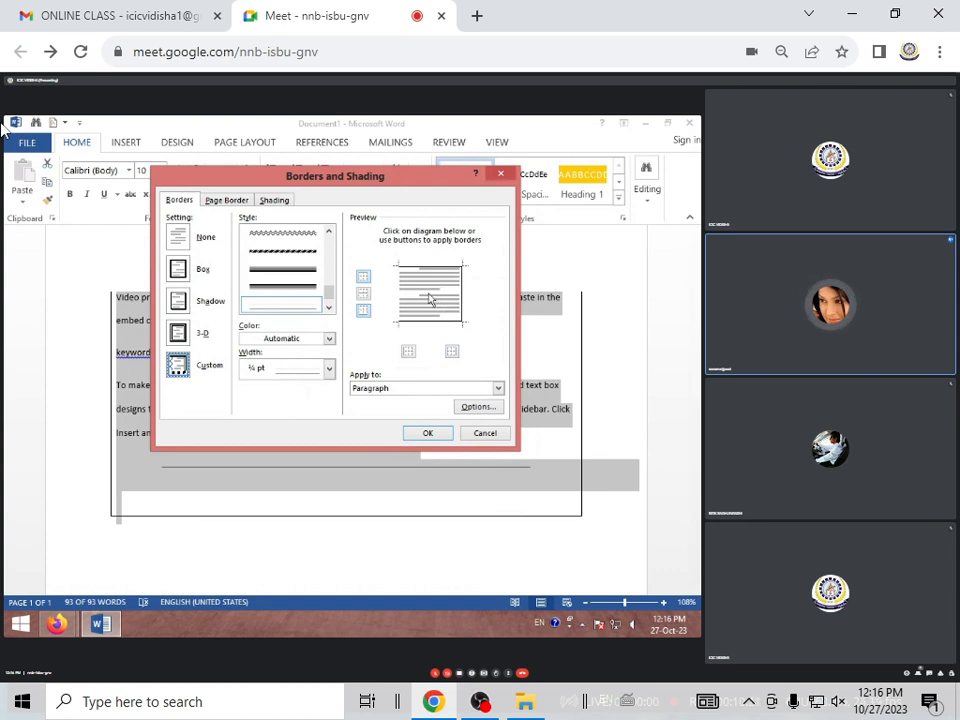
left_click(401, 297)
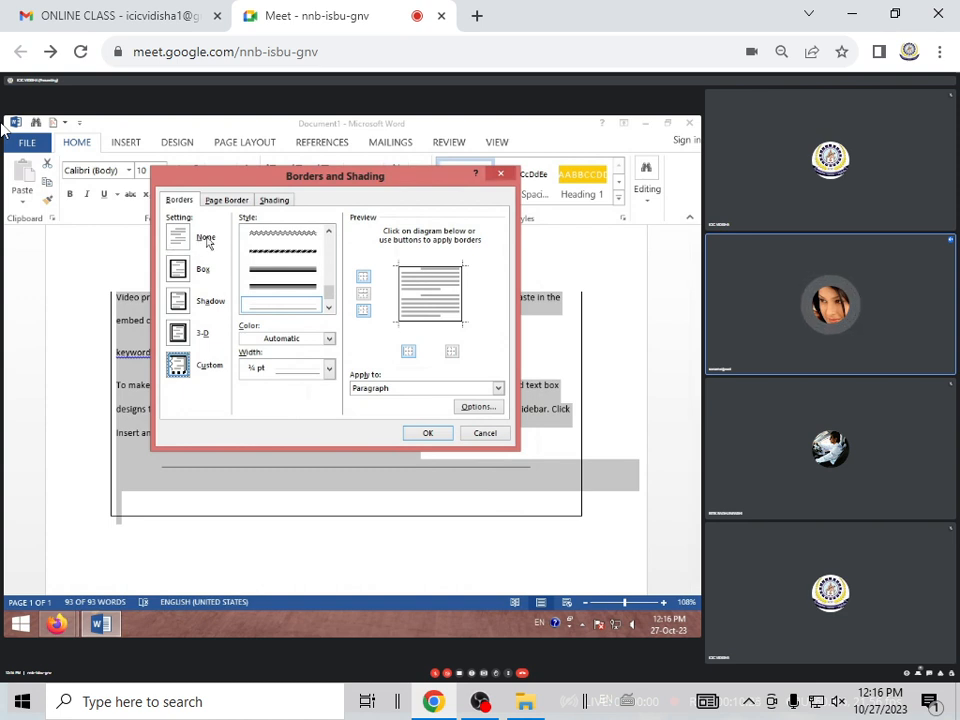
left_click(192, 272)
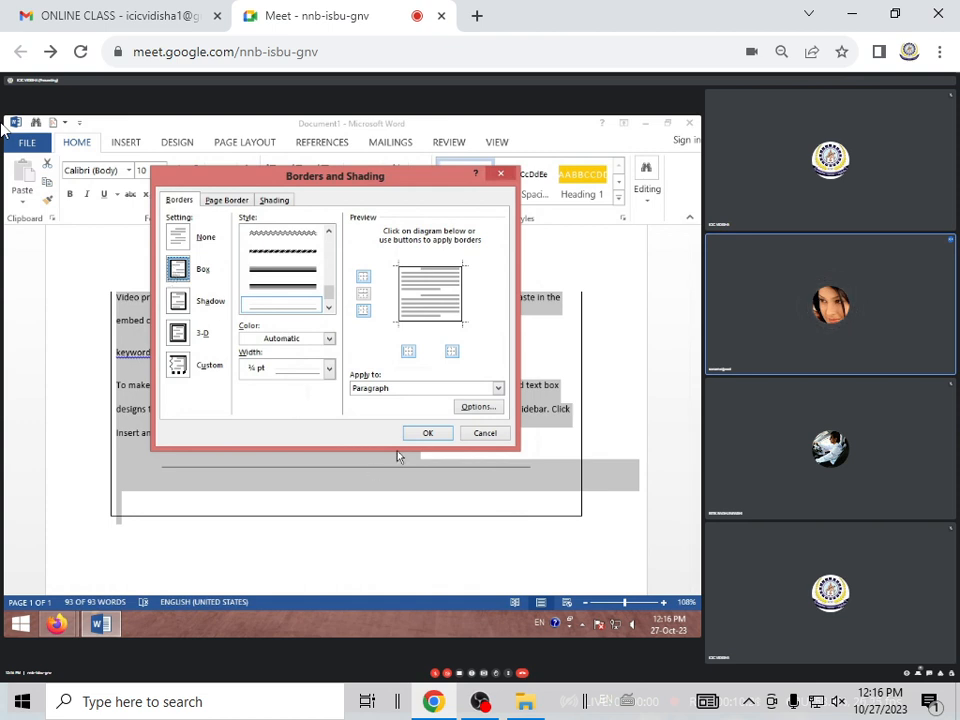
left_click(427, 434)
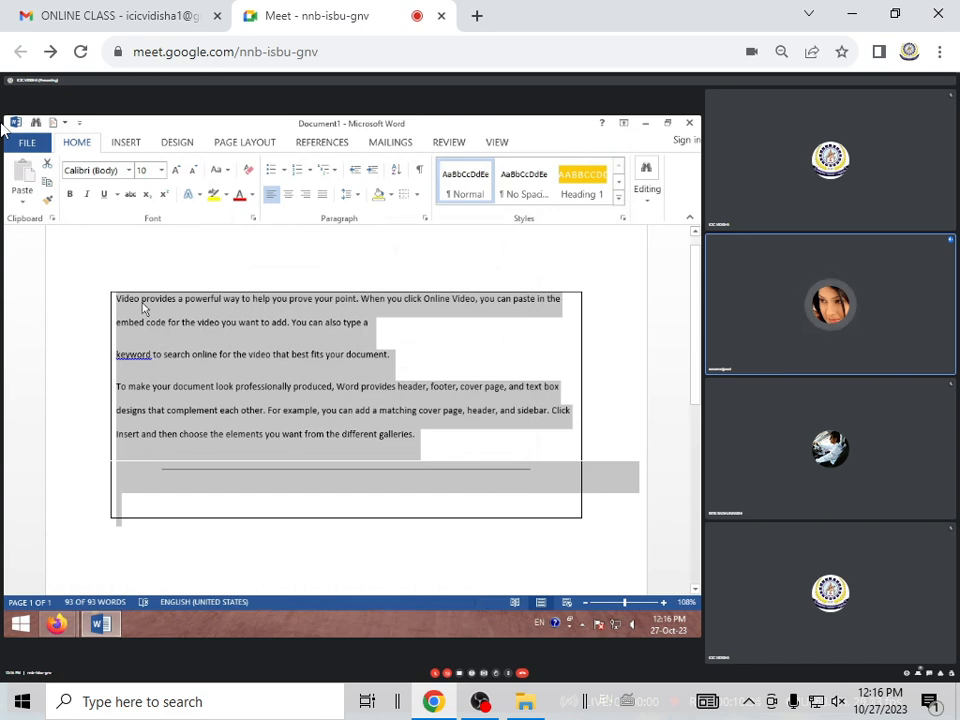
- Reopen Borders and Shading for the selected text and try the Shadow setting, followed by 3-D
left_click(416, 195)
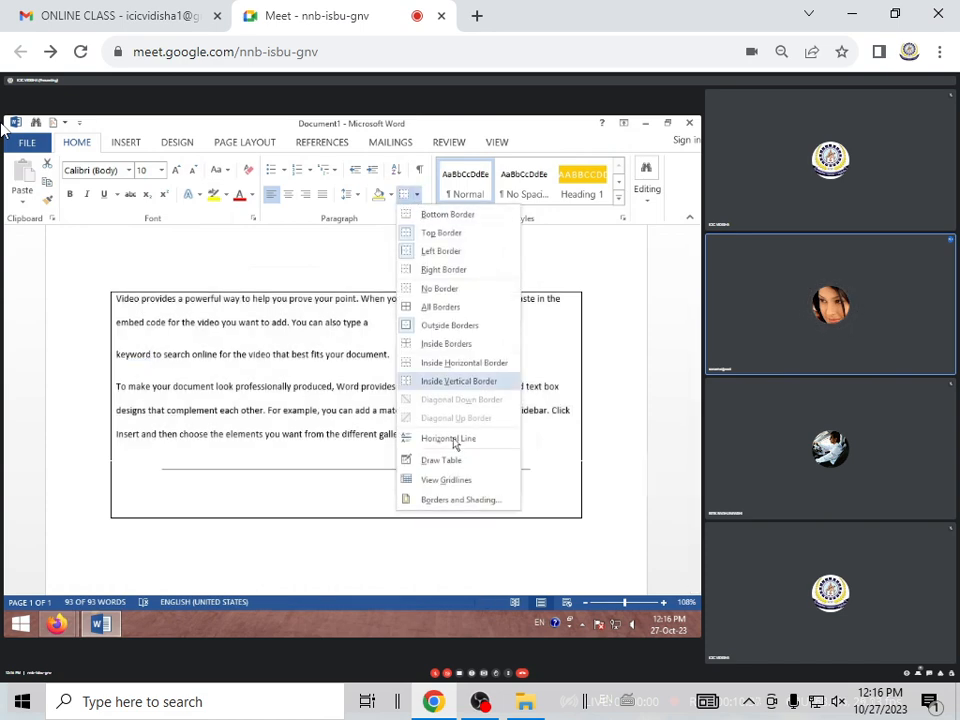
left_click(437, 500)
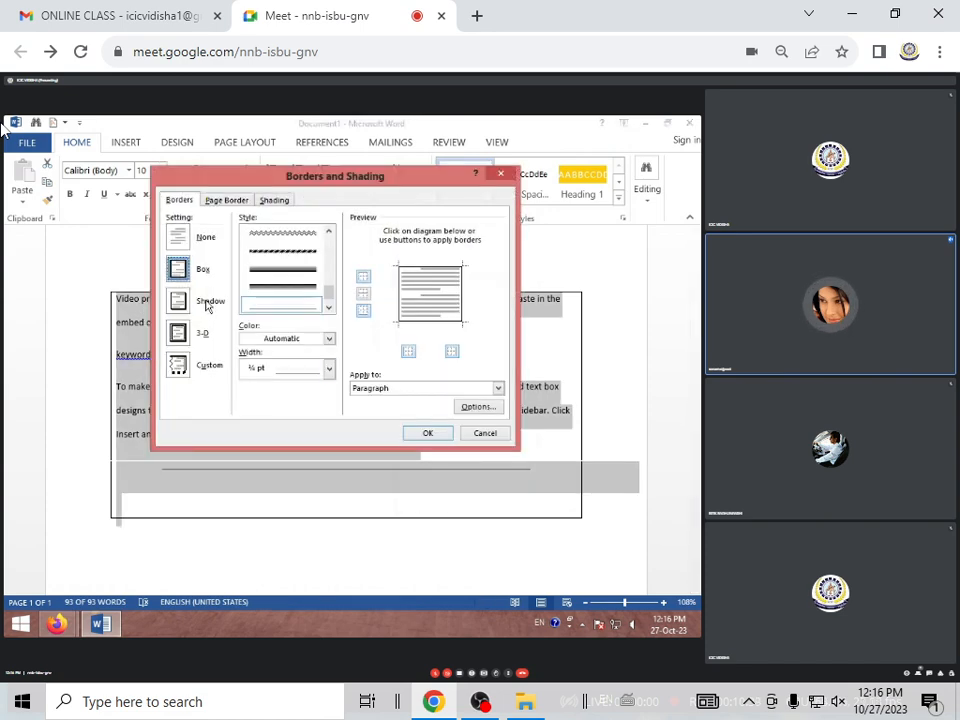
left_click(209, 303)
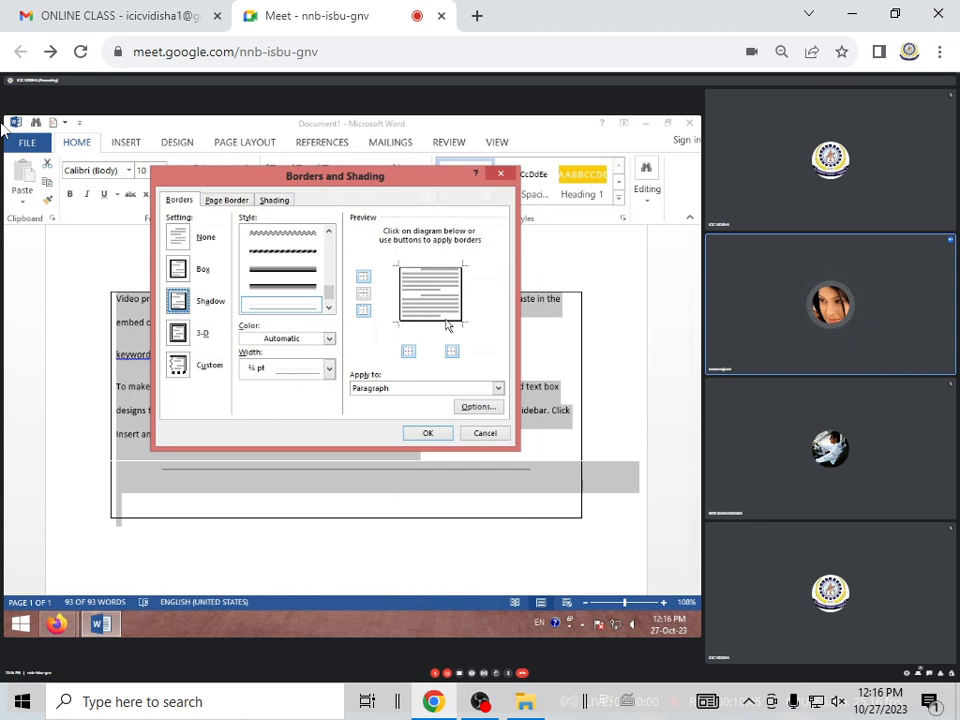
left_click(181, 336)
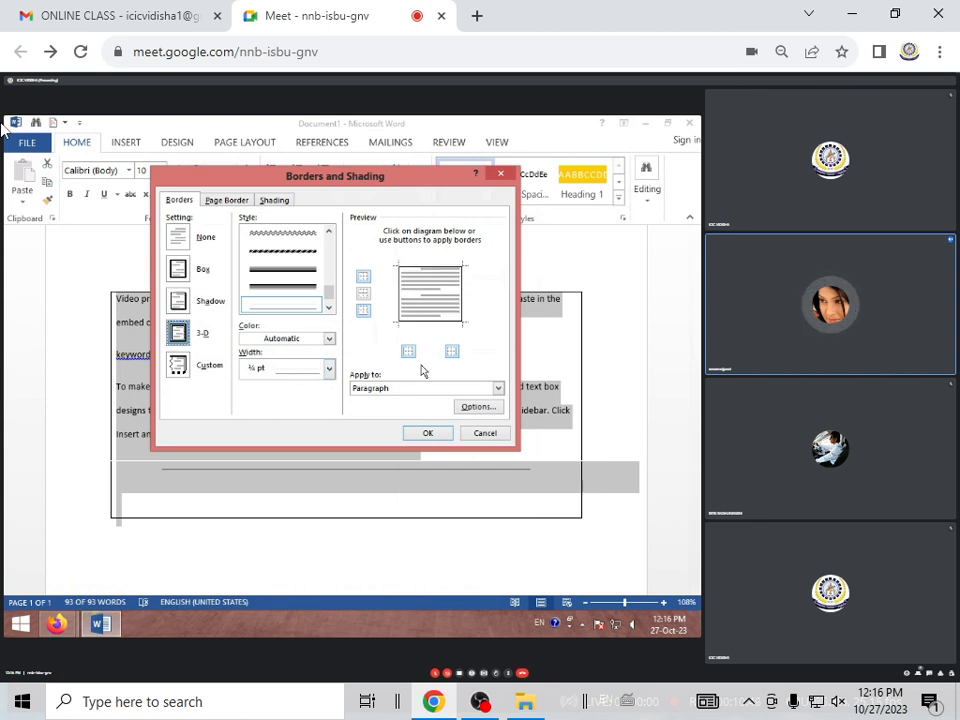
- Try yellow and light green as border colors, settle on the orange theme color, and set the width to 1 pt
left_click(303, 339)
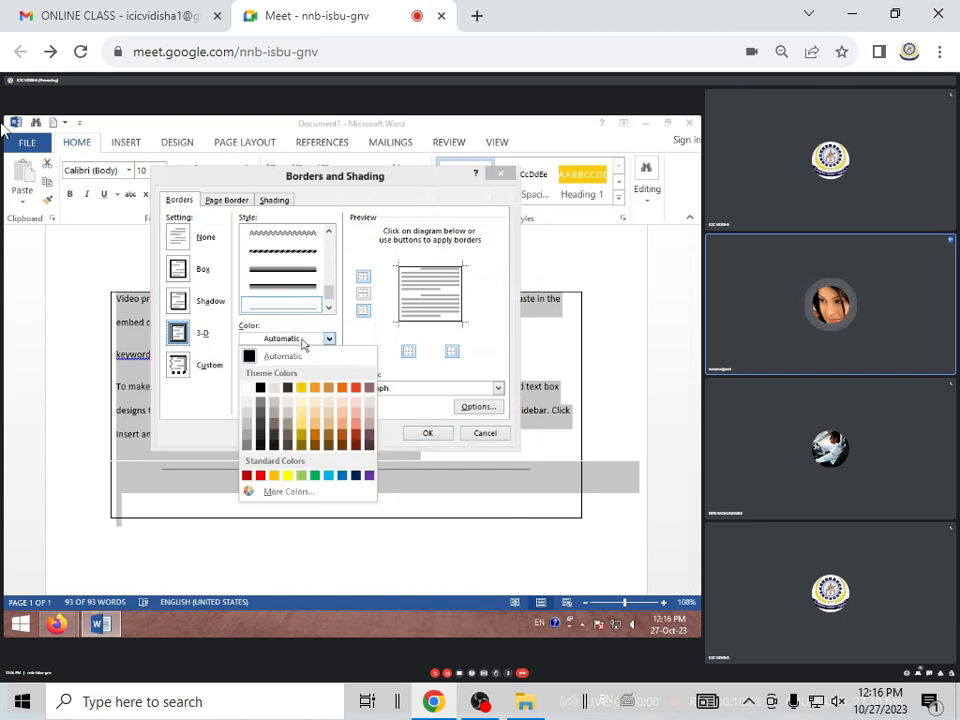
left_click(328, 340)
left_click(328, 340)
left_click(288, 476)
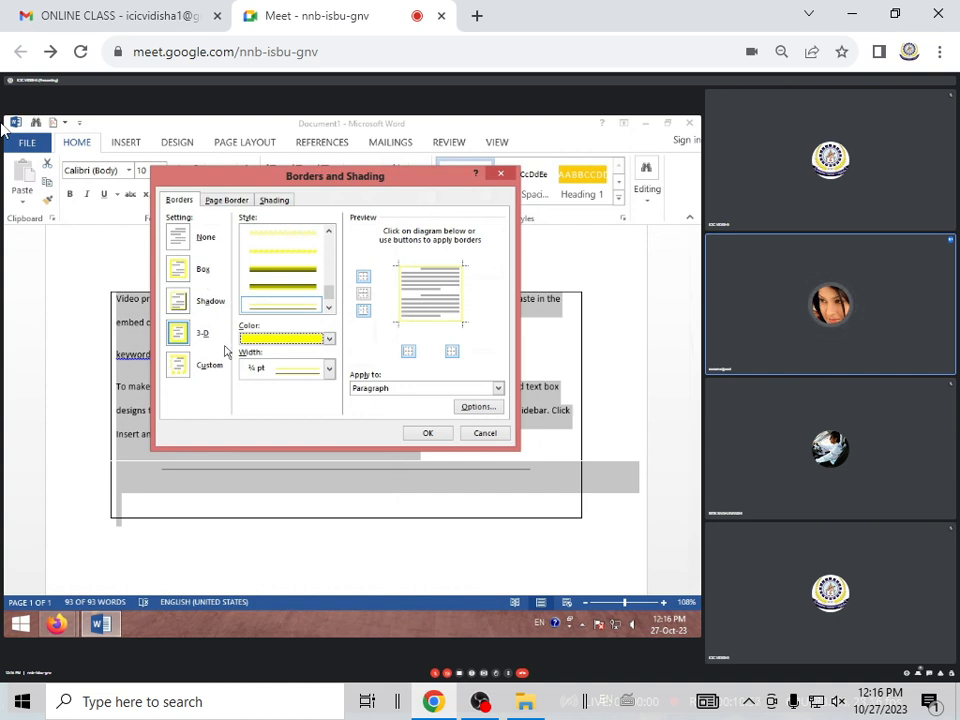
left_click(328, 339)
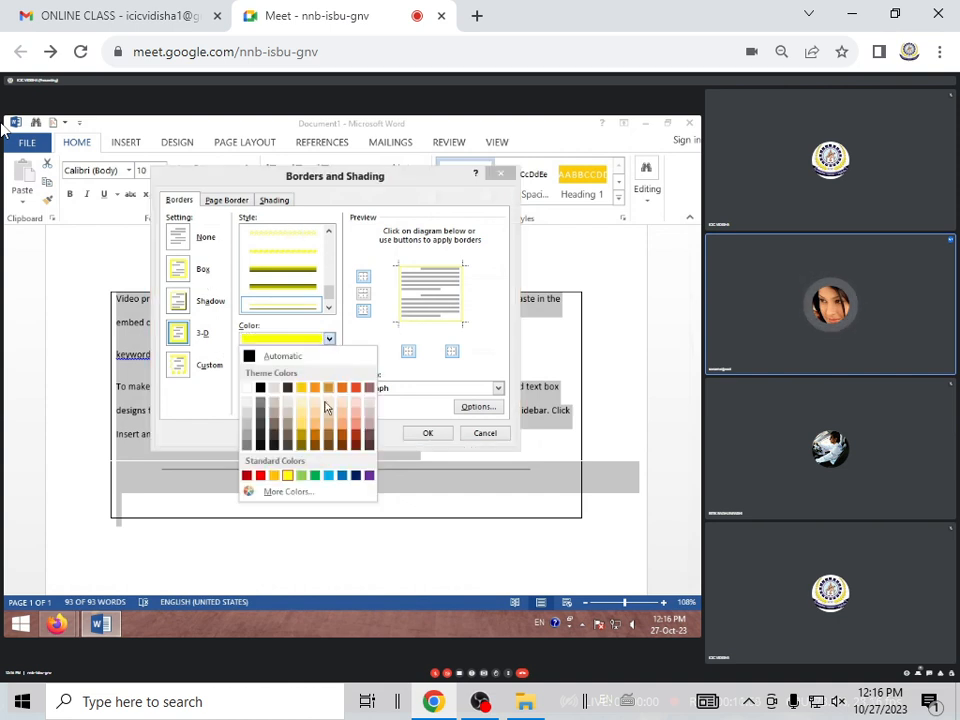
left_click(303, 476)
left_click(328, 339)
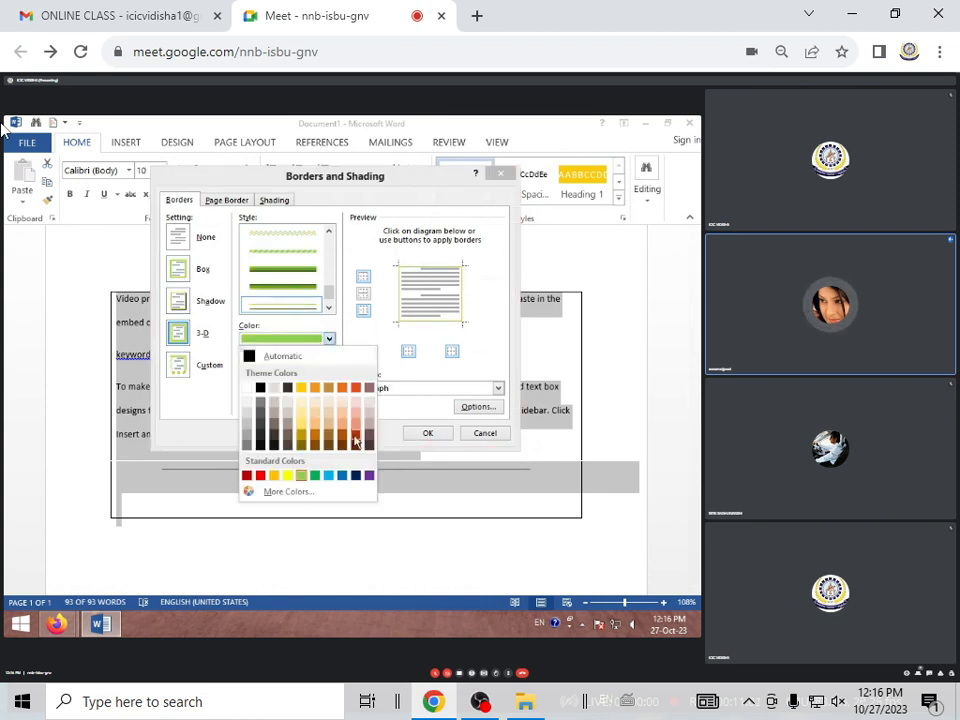
left_click(316, 389)
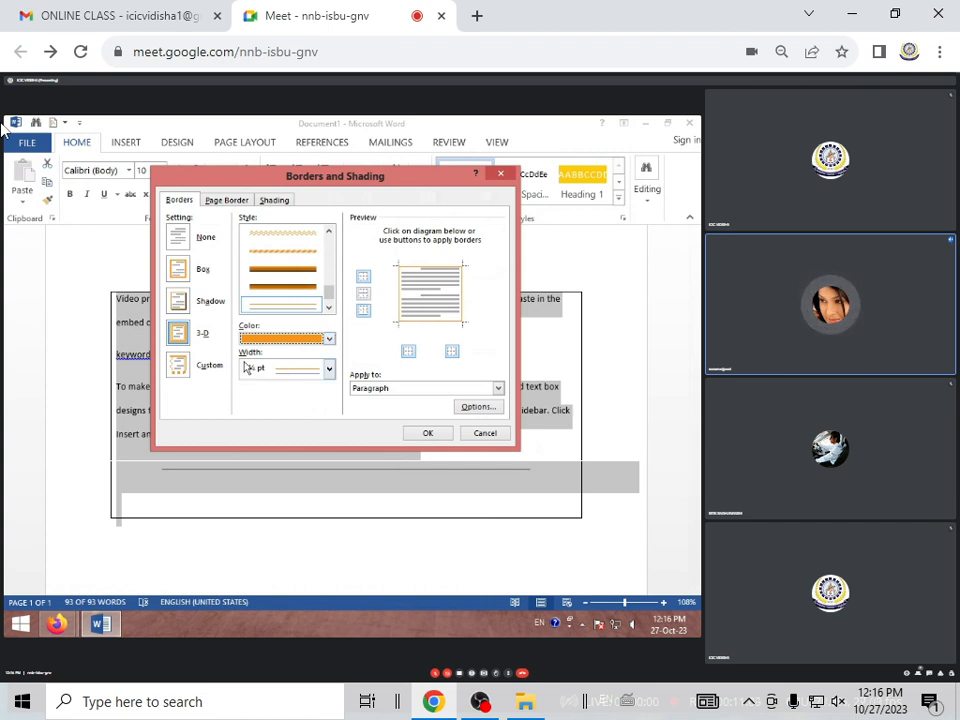
left_click(329, 369)
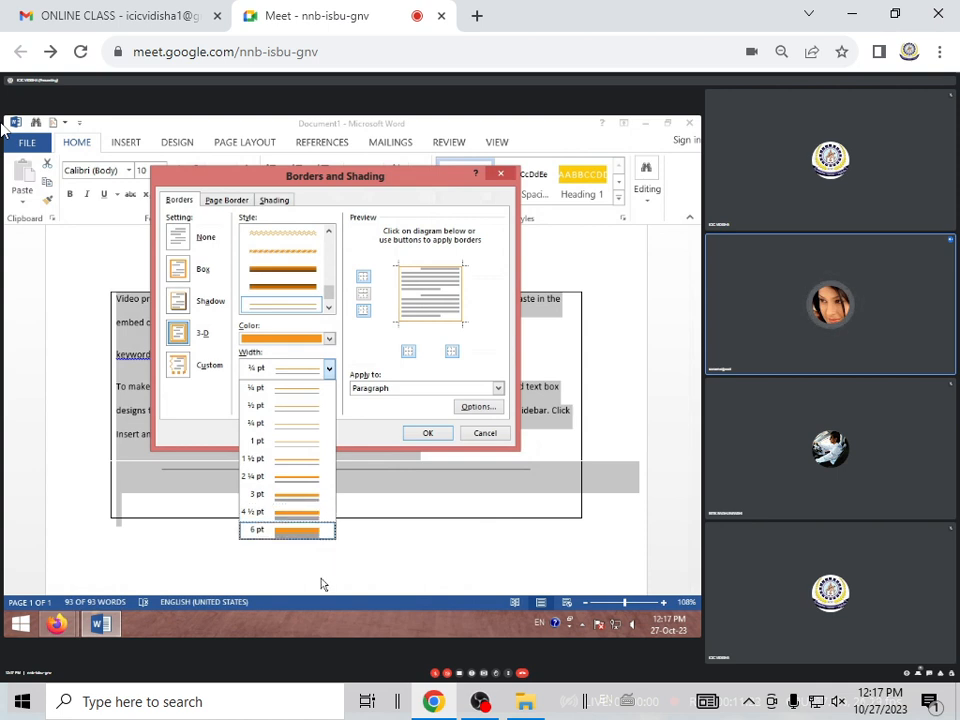
left_click(305, 441)
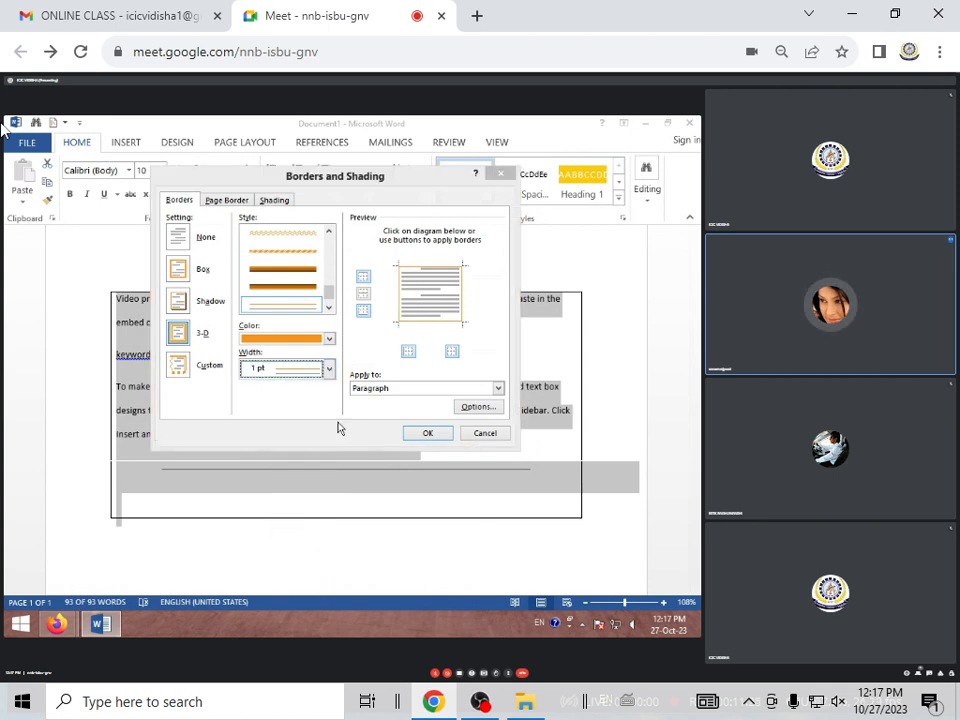
- Try the Custom, Shadow and 3-D border settings in turn, ending on Custom with the width kept at 1 pt
left_click(190, 368)
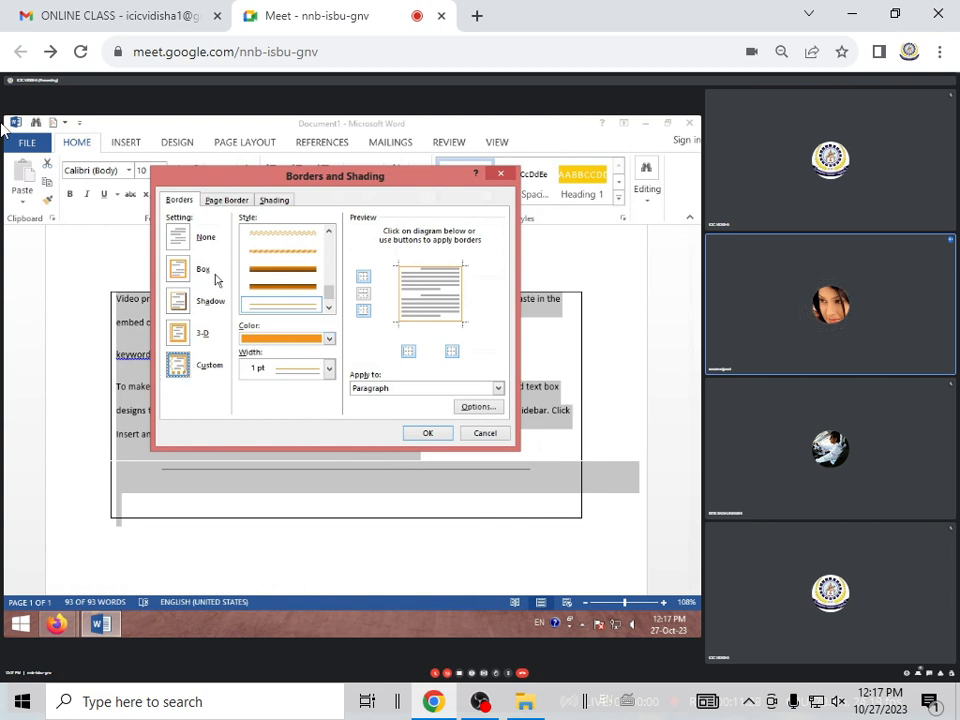
left_click(185, 304)
left_click(186, 335)
left_click(186, 366)
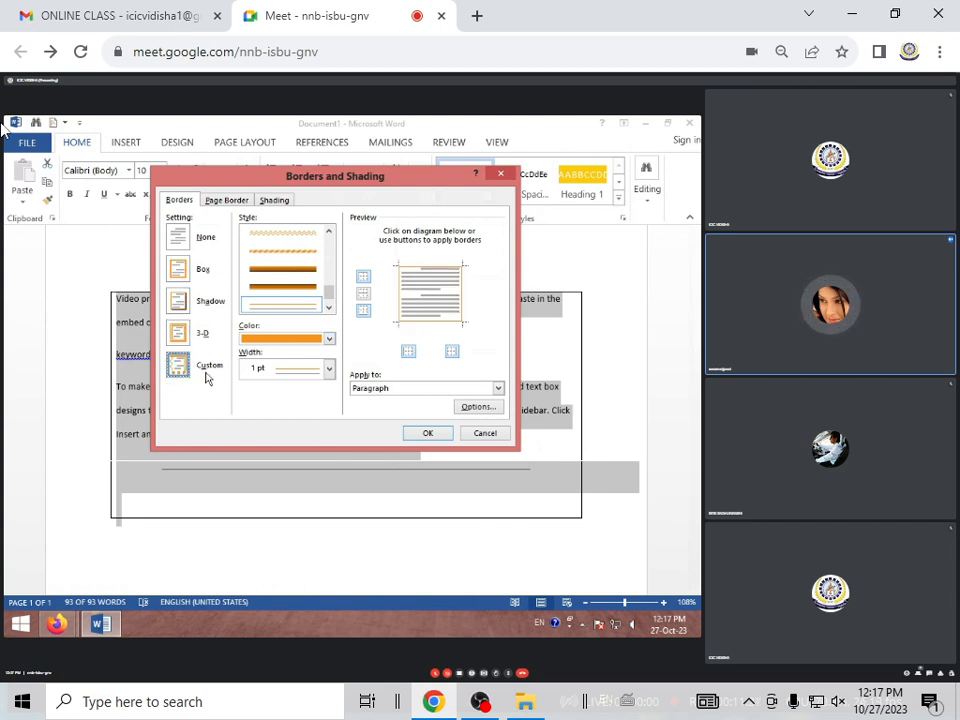
left_click(328, 369)
left_click(345, 381)
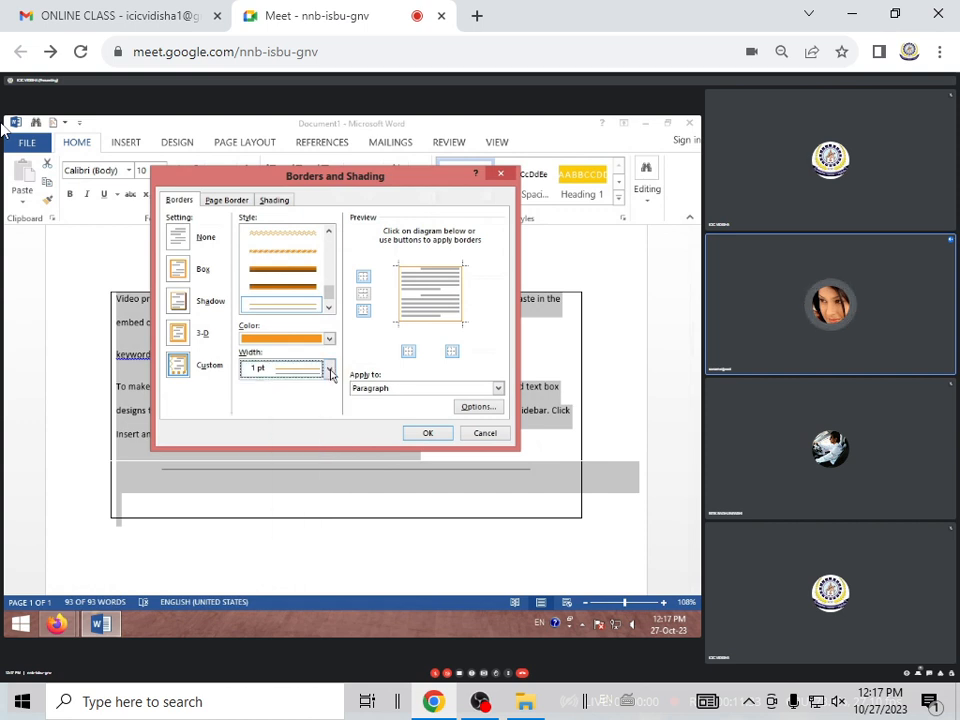
- Preview the orange border applied to Text, switch its target back to Paragraph, and apply it to the selection
left_click(498, 388)
left_click(418, 410)
left_click(414, 390)
left_click(409, 399)
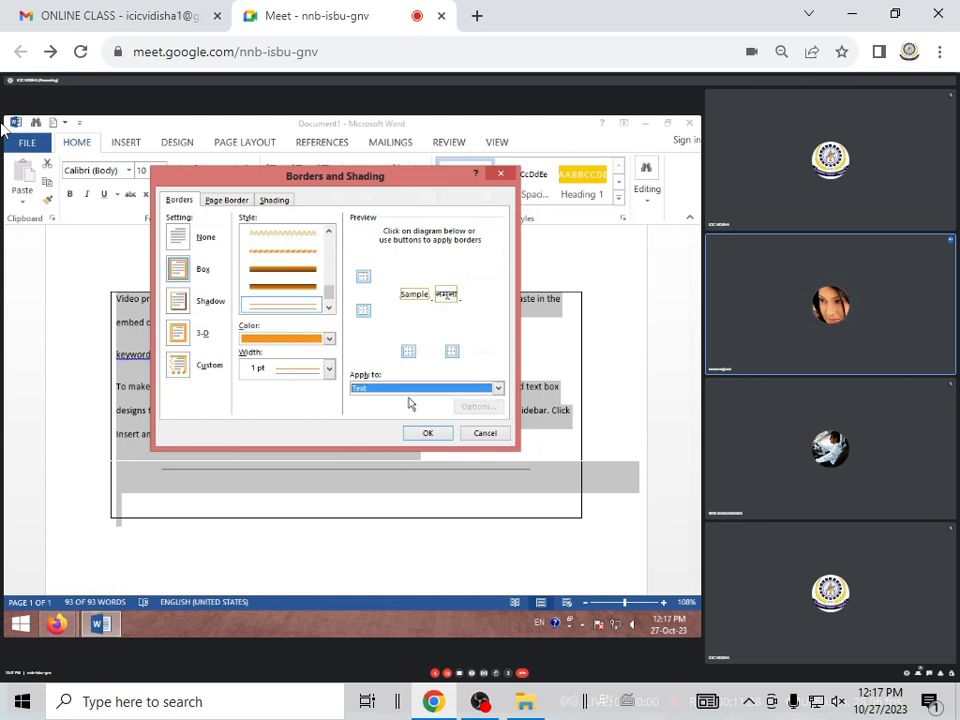
left_click(407, 395)
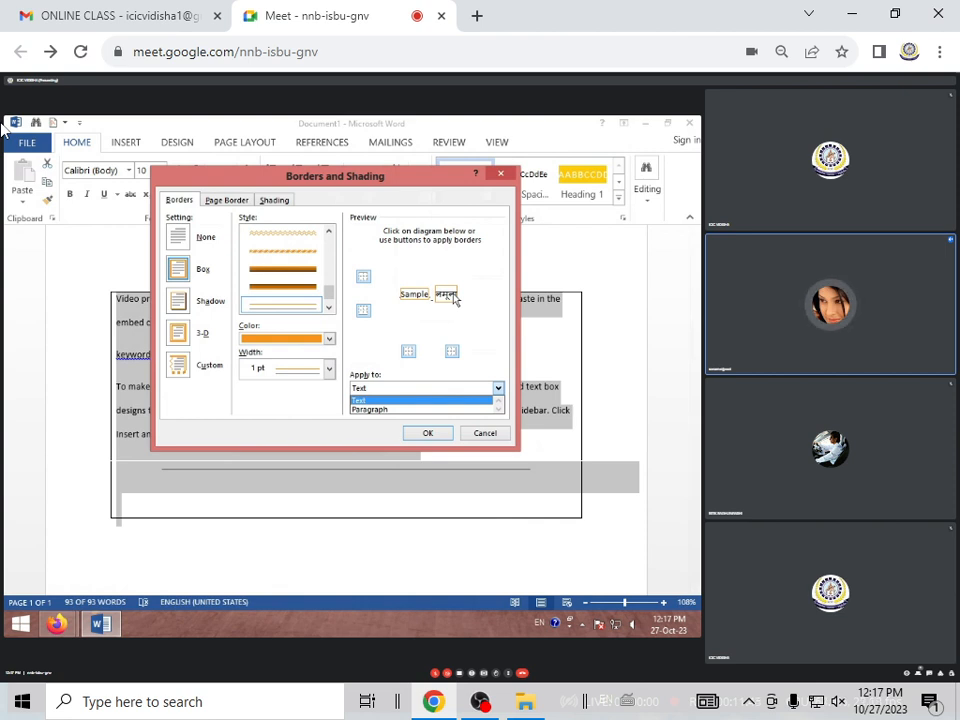
left_click(420, 408)
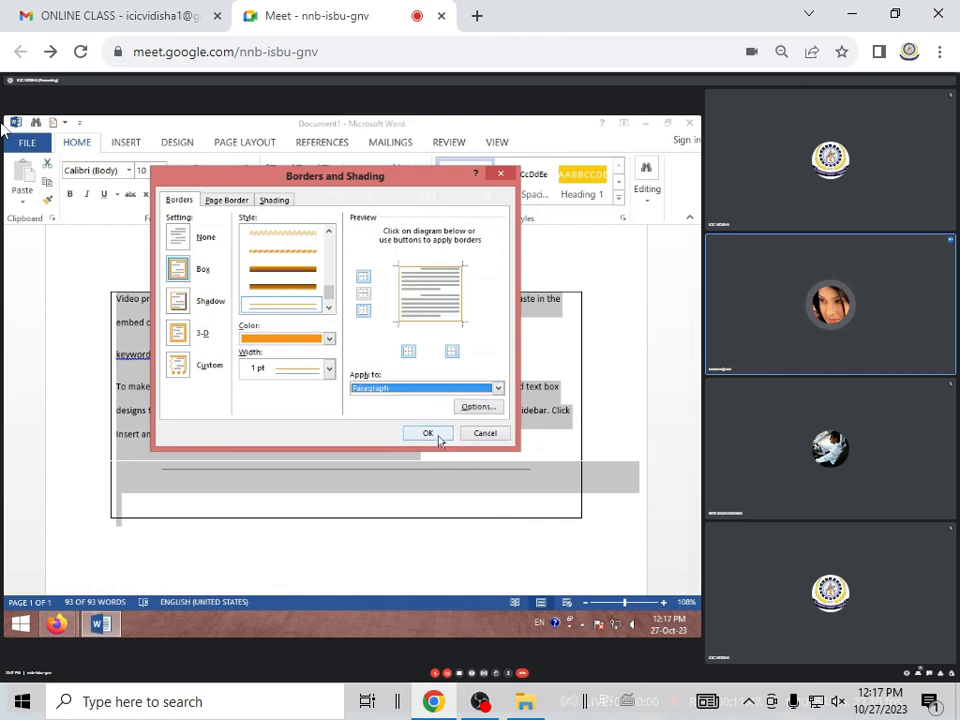
left_click(430, 434)
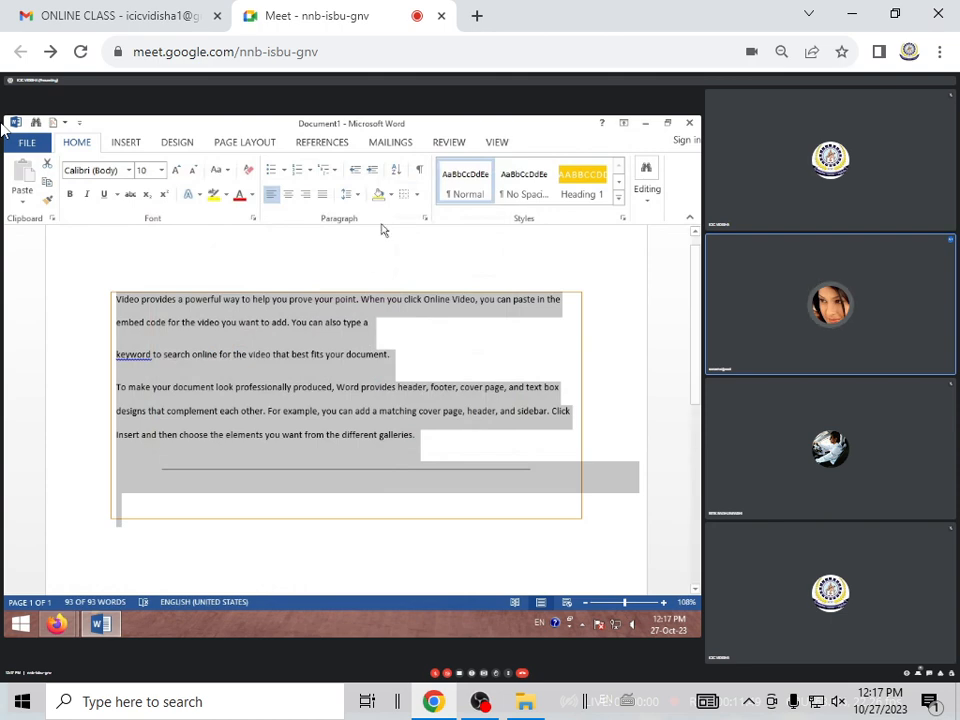
left_click(418, 195)
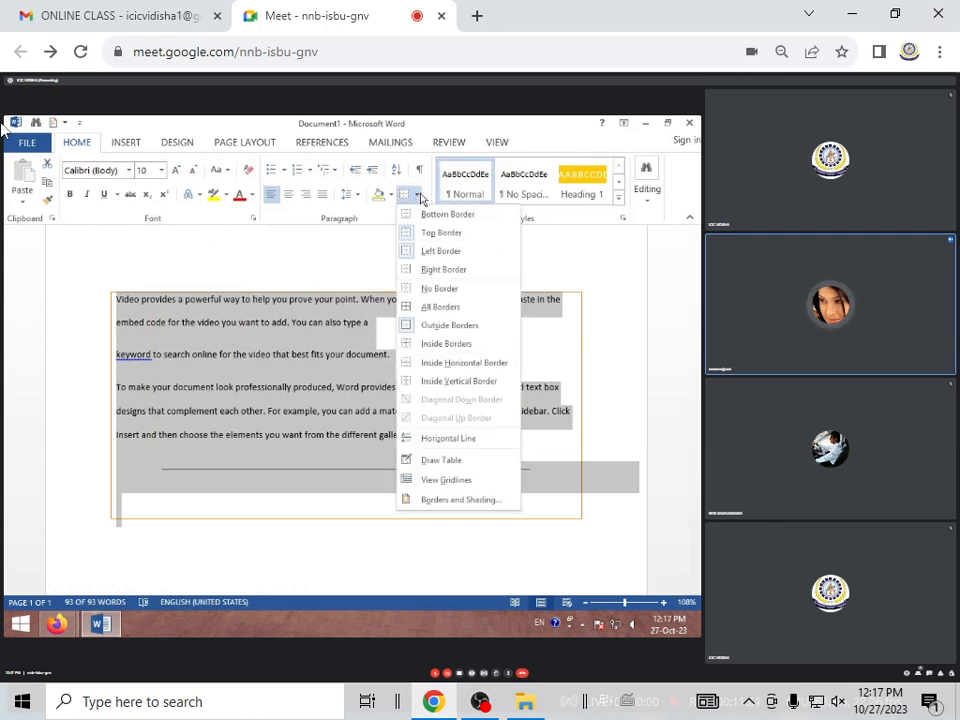
left_click(420, 197)
left_click(420, 197)
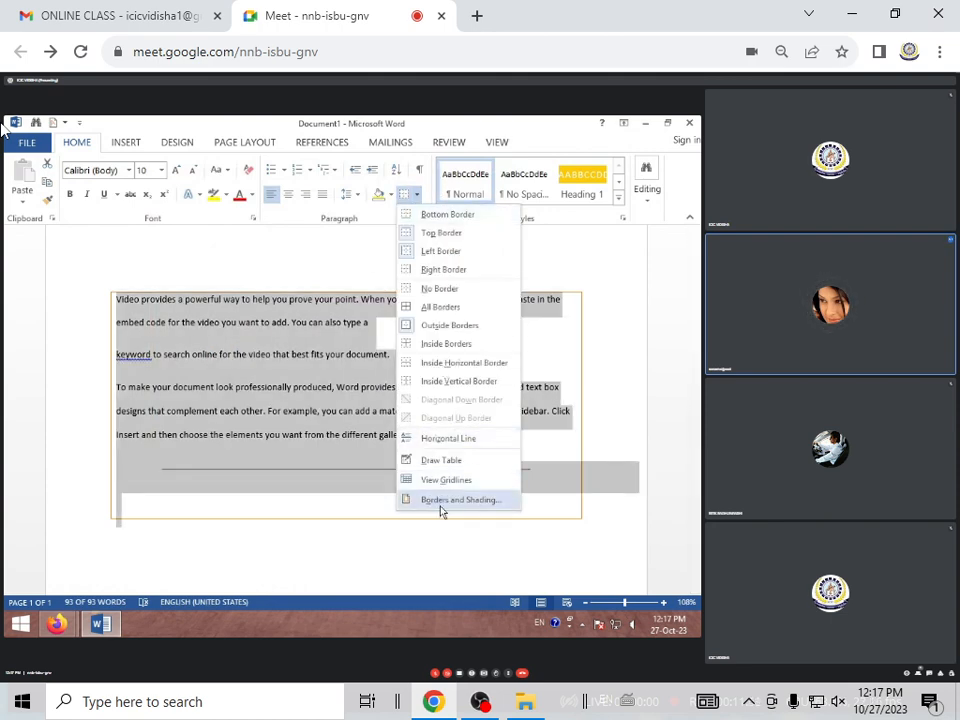
left_click(441, 500)
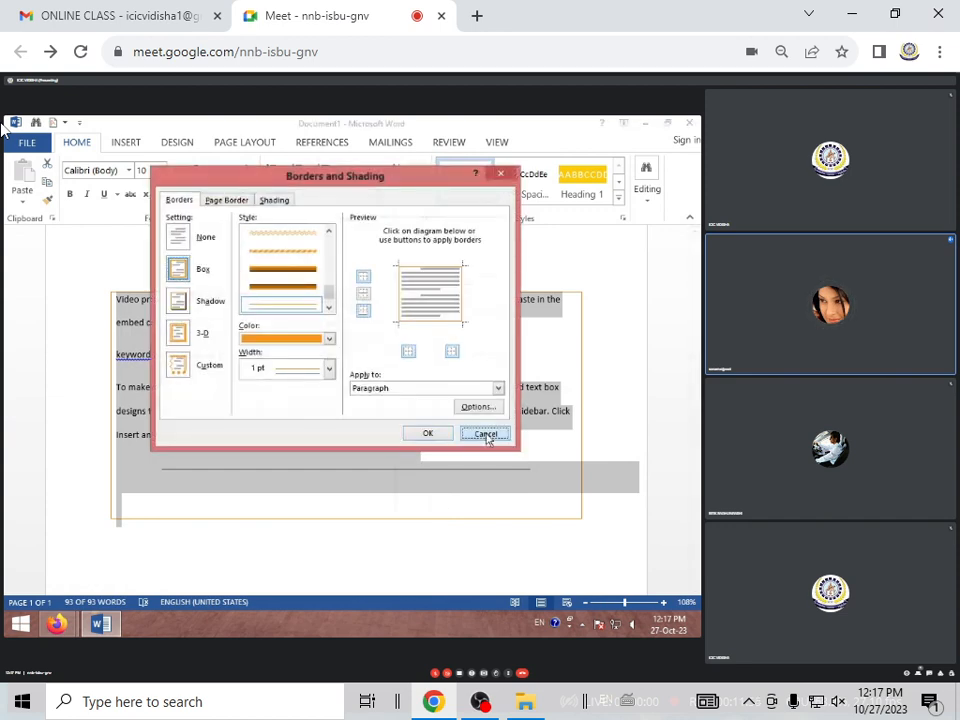
left_click(485, 433)
left_click(265, 390)
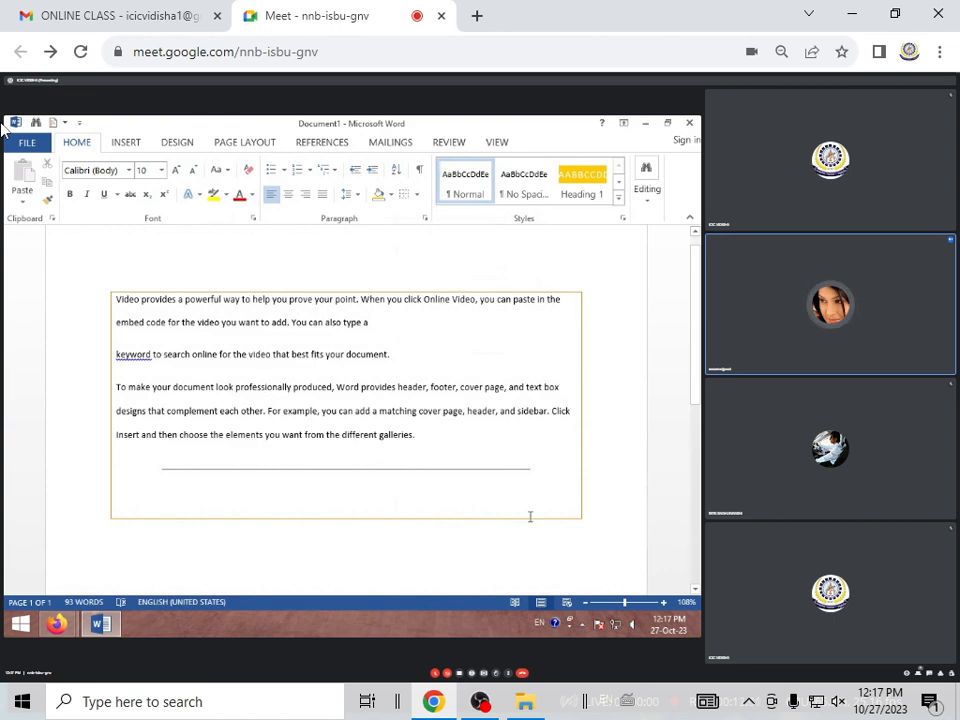
- Select the entire document, remove all its borders, and insert a horizontal line in place of the selected content
key("ctrl+a")
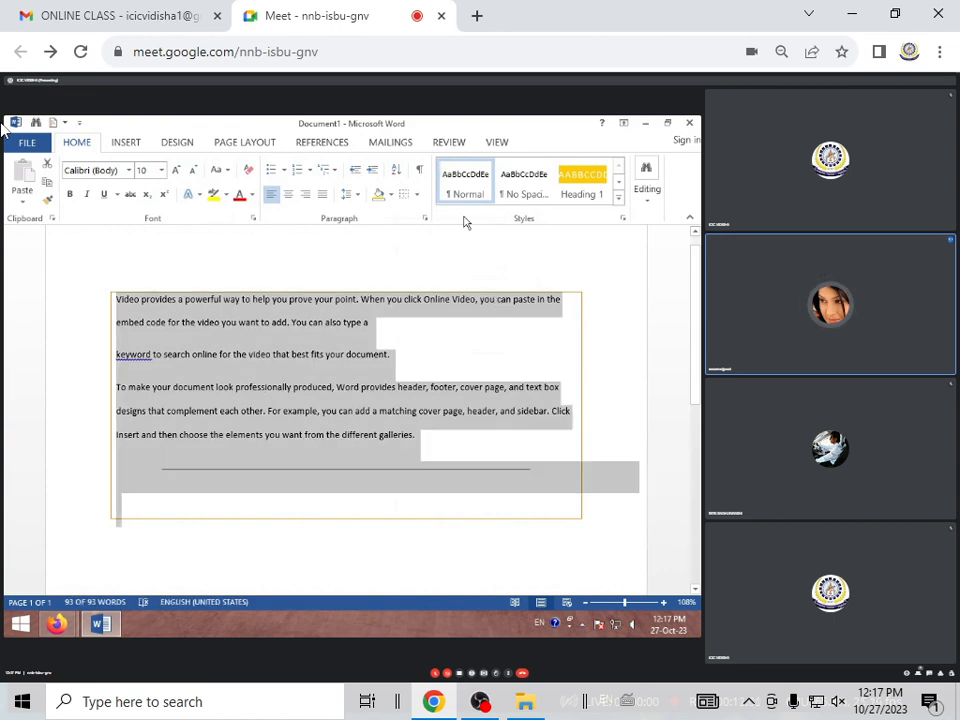
left_click(416, 194)
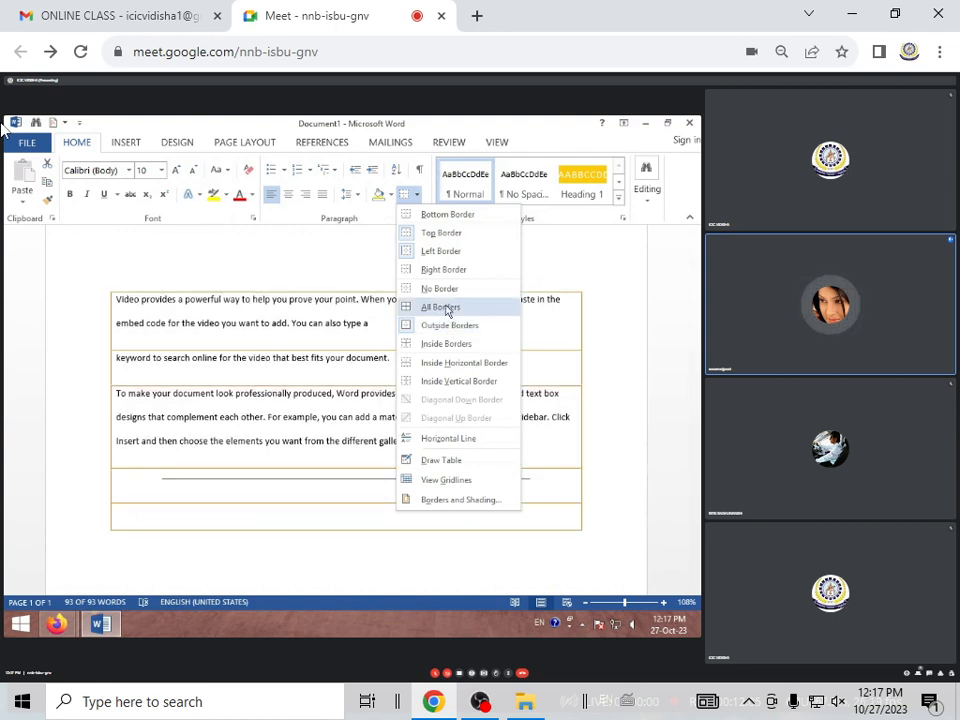
left_click(422, 289)
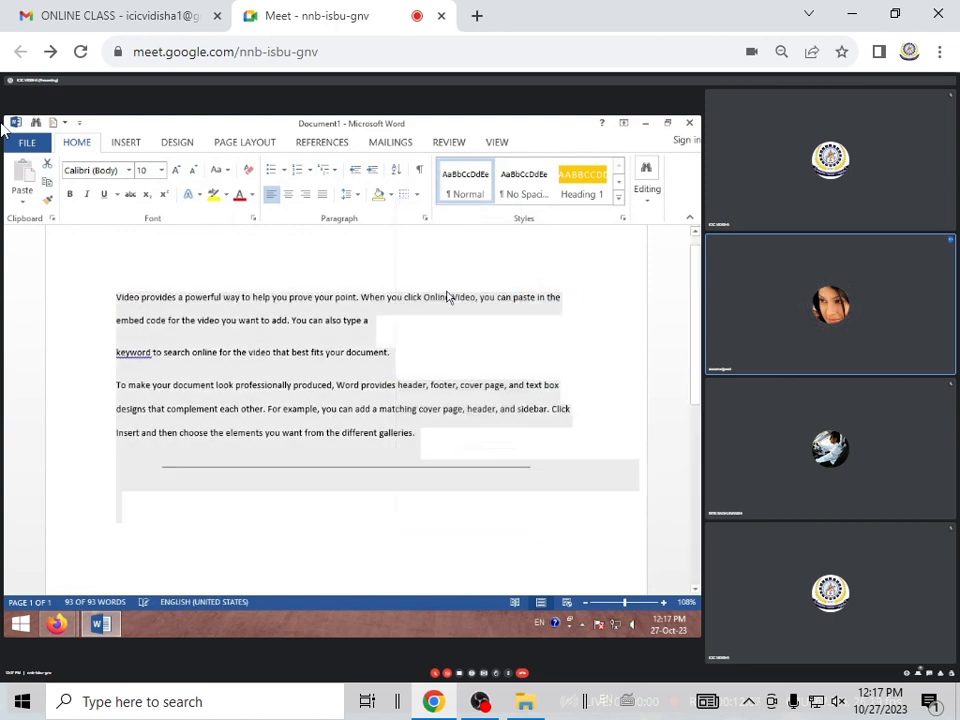
left_click(416, 194)
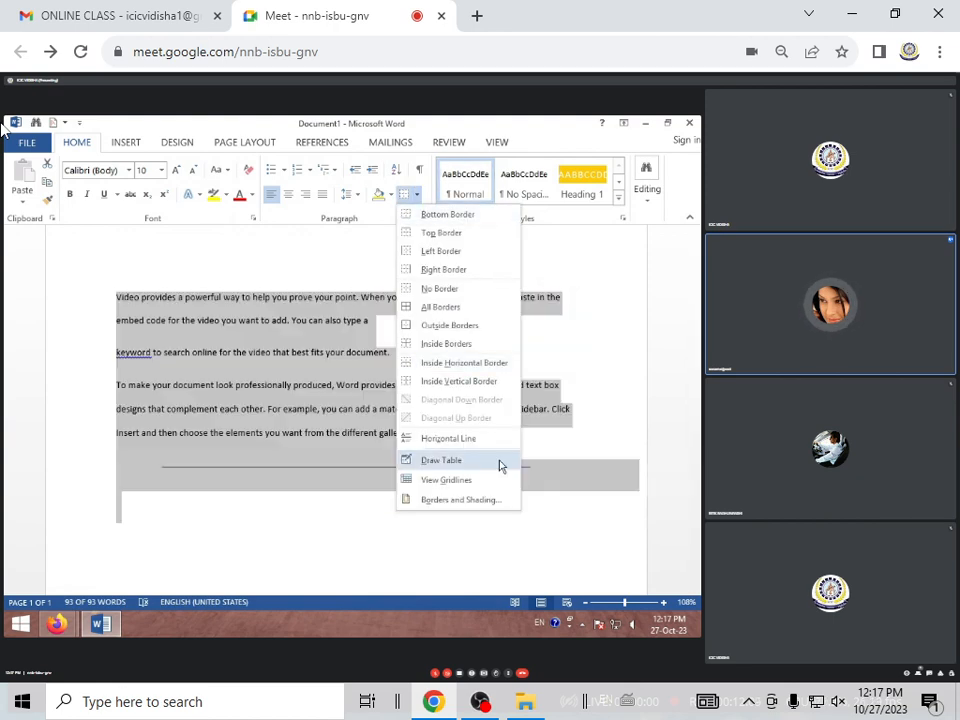
left_click(458, 439)
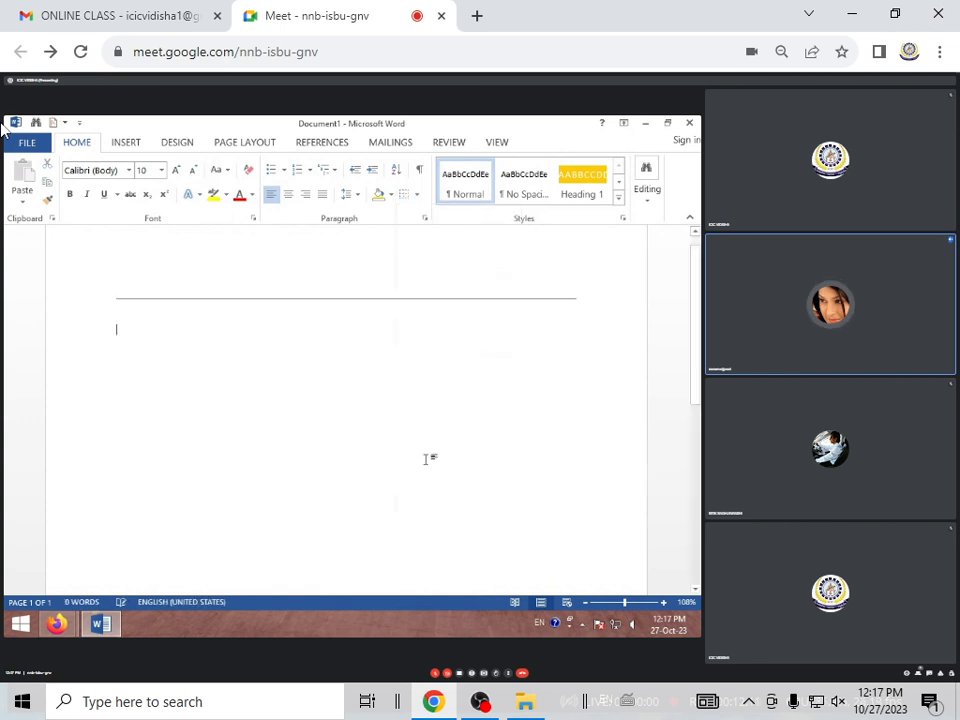
- Undo the horizontal line that replaced the whole text, and delete the remaining horizontal line below the second paragraph
key("ctrl+z")
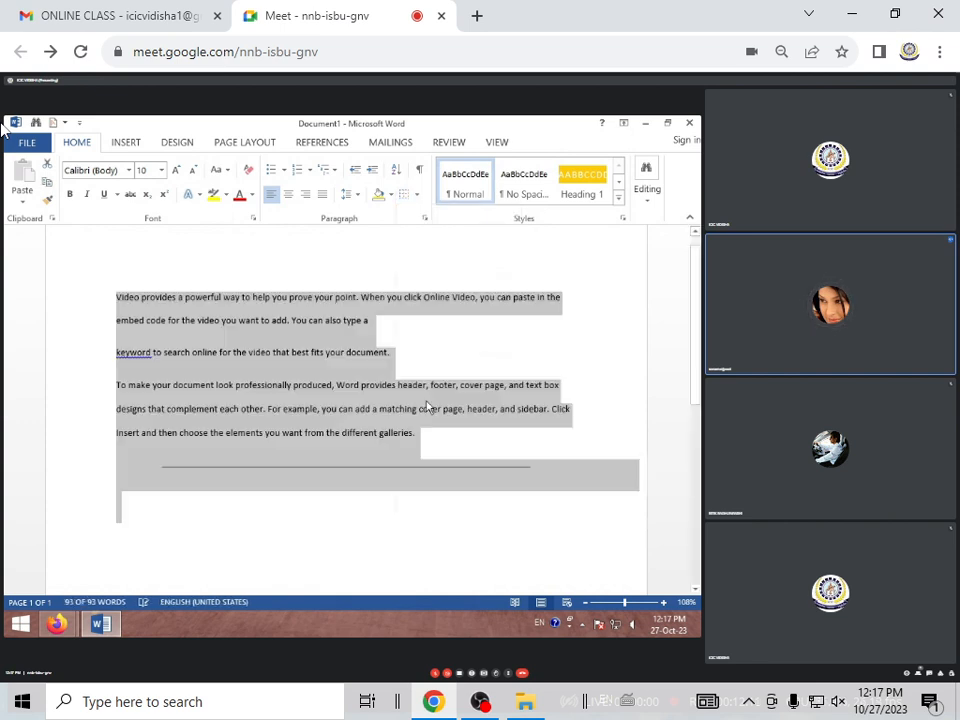
left_click(390, 469)
key("Delete")
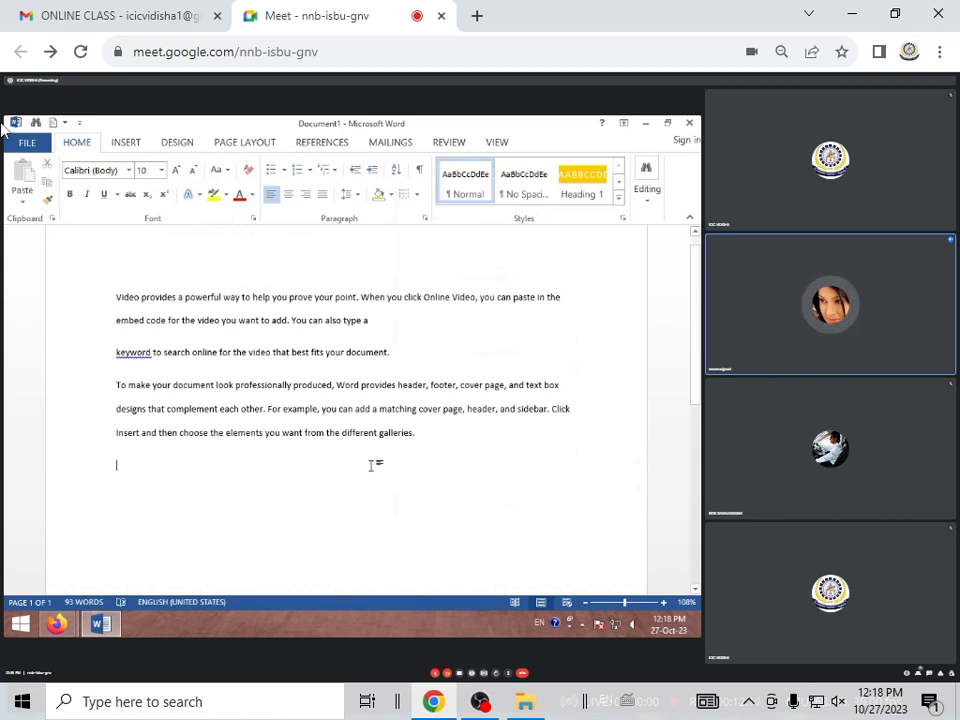
- Preview All Borders on the paragraph starting "To make your document look professionally produced" without applying it
left_click_drag(116, 384, 442, 439)
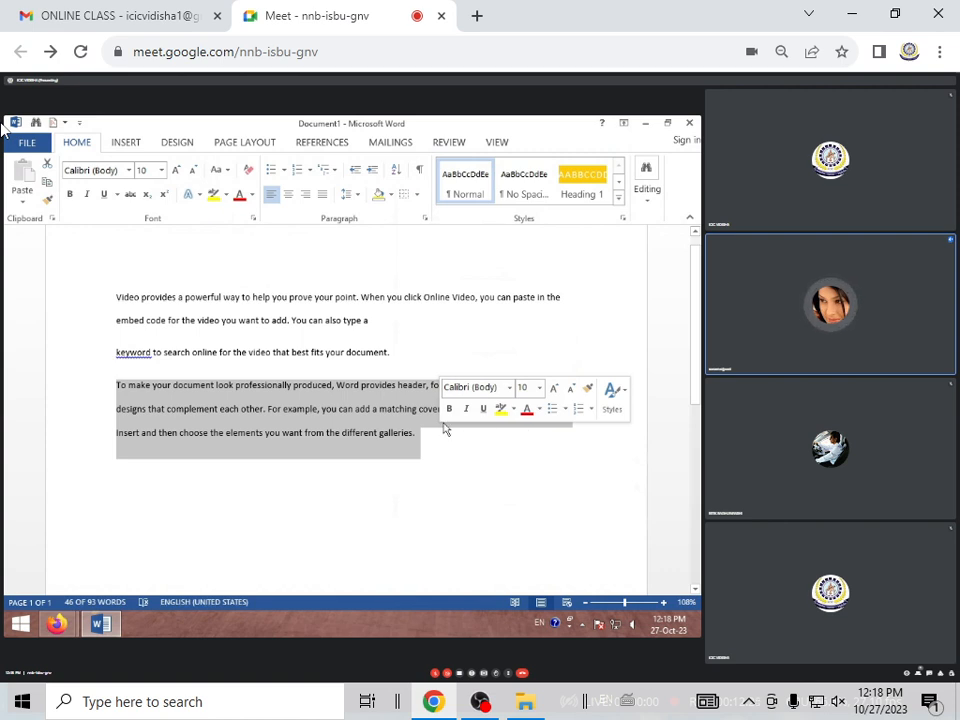
left_click(417, 194)
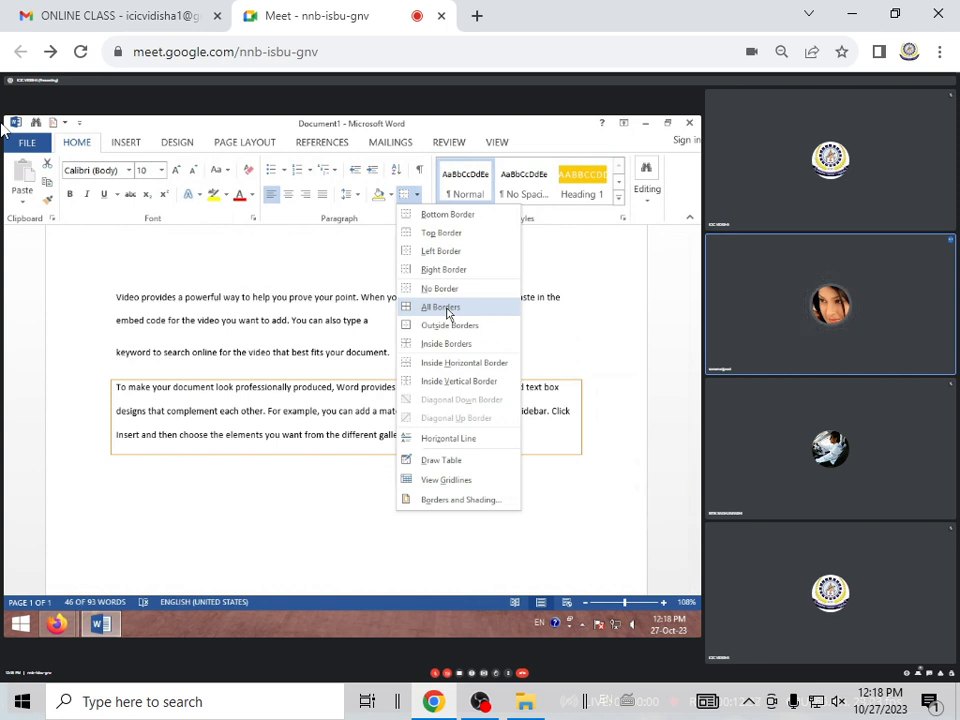
left_click(352, 399)
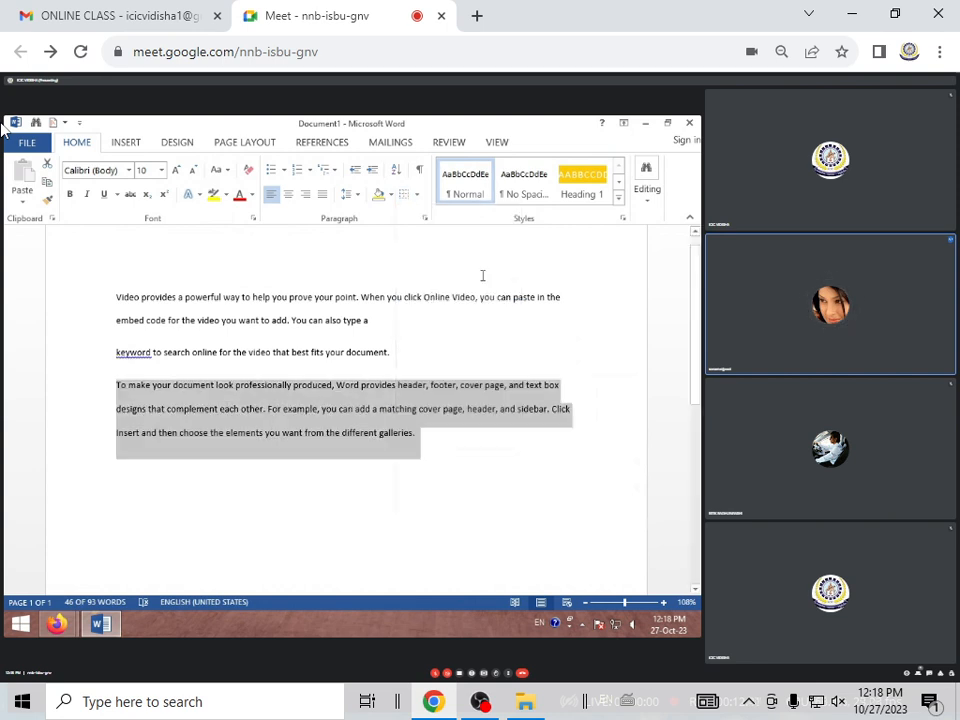
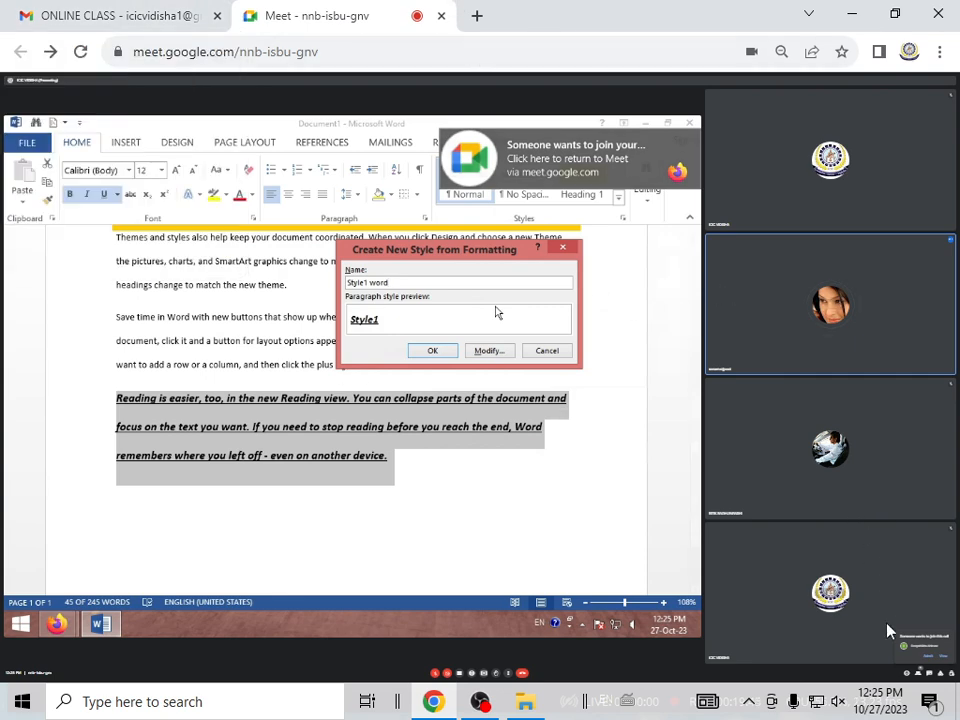
- Switch to the Google Meet call and admit the participant waiting to join
left_click(928, 657)
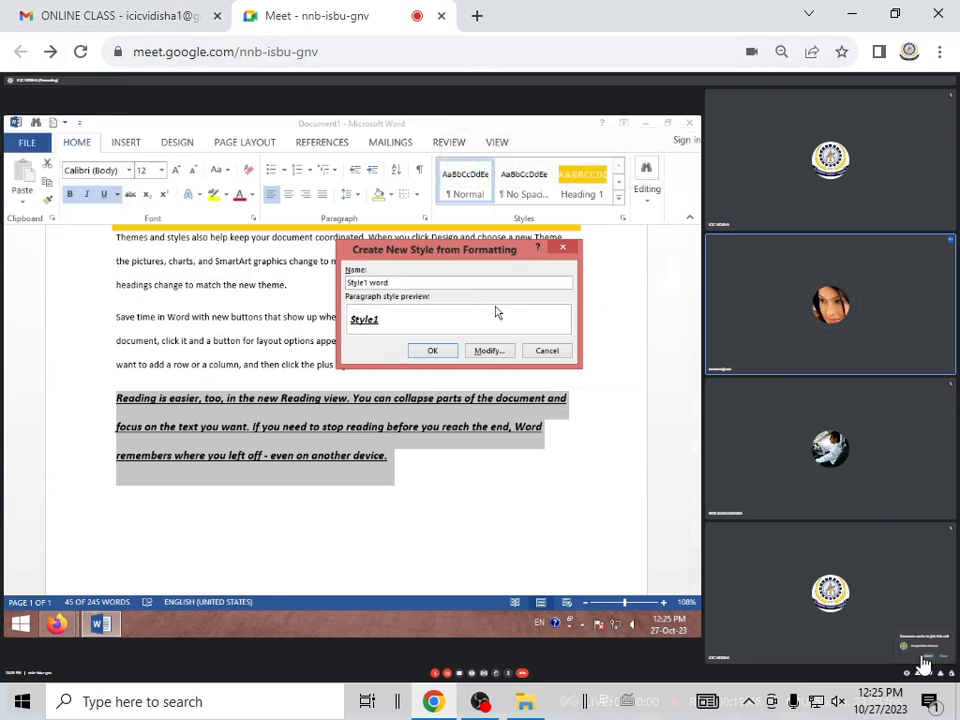